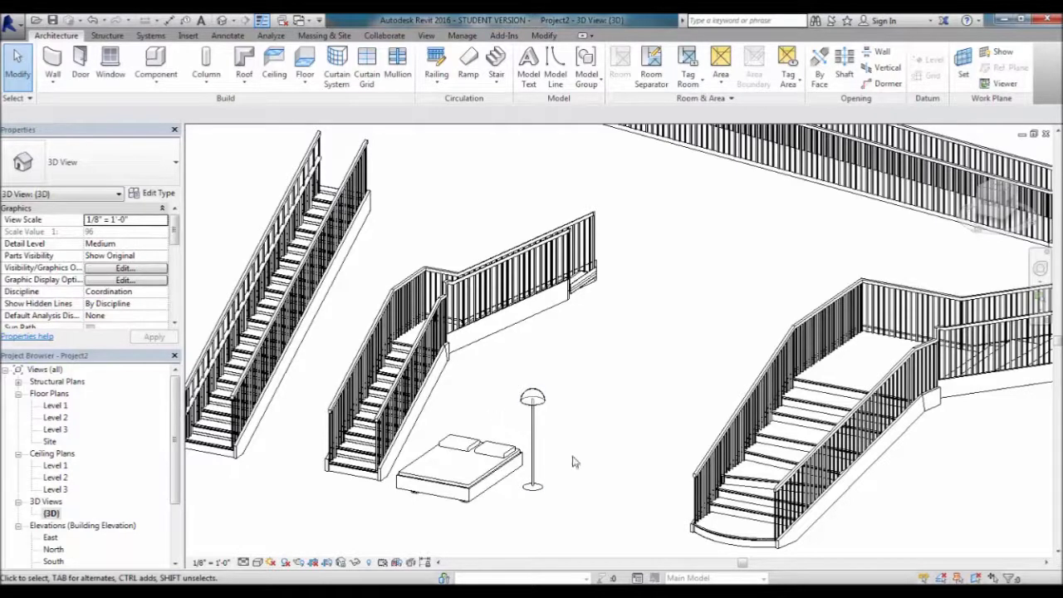
# Open the Level 1 floor plan view and bring all the stairs and the ramp into view
pyautogui.doubleClick(56, 406)
pyautogui.scroll(-6, 421, 373)
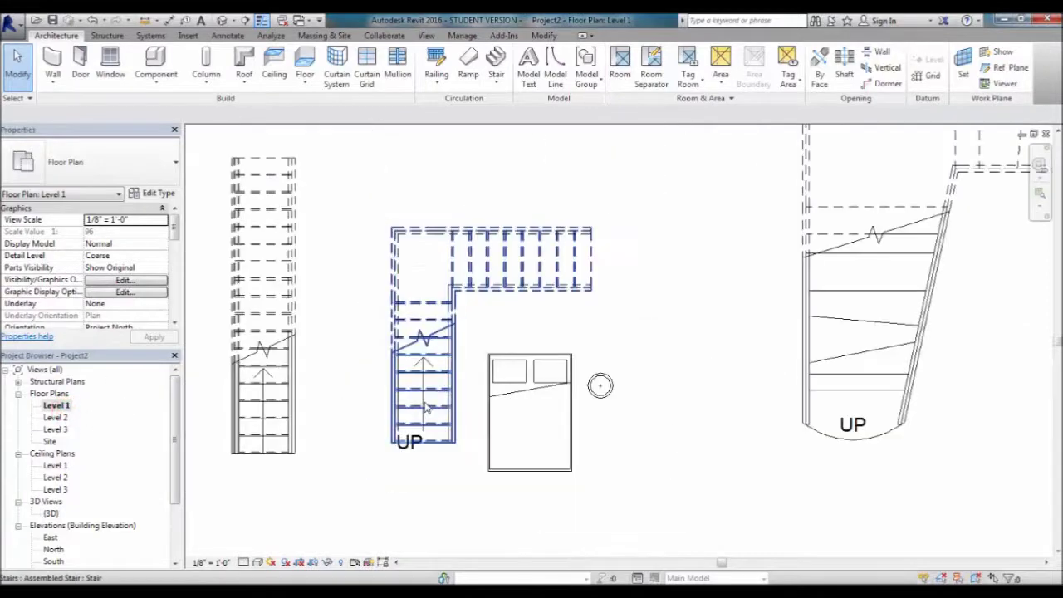
pyautogui.scroll(-4, 480, 316)
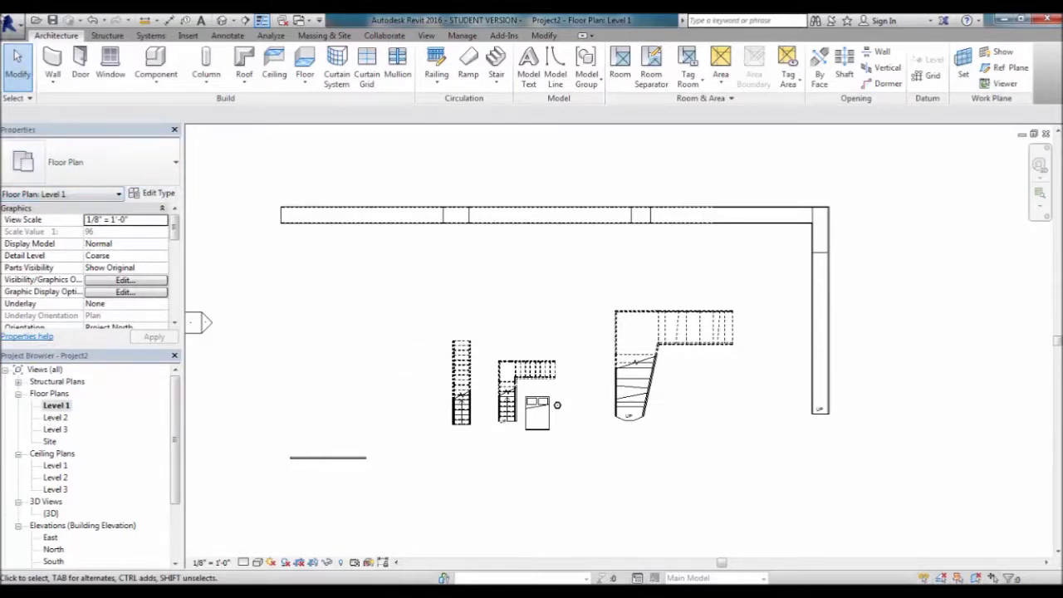
# Start exporting the Level 1 floor plan to the DWG CAD format
pyautogui.click(12, 26)
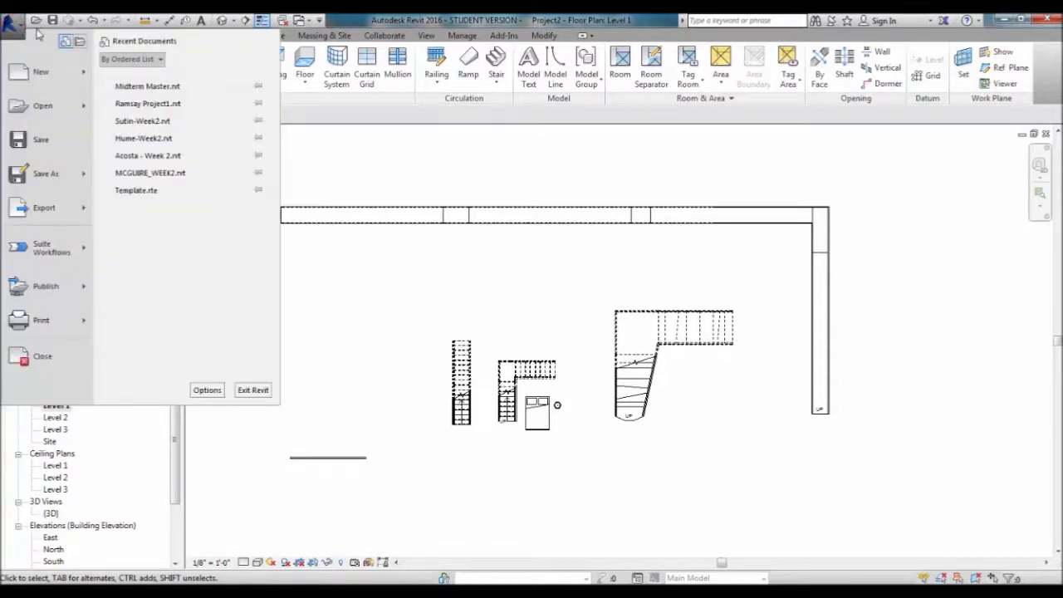
pyautogui.moveTo(37, 214)
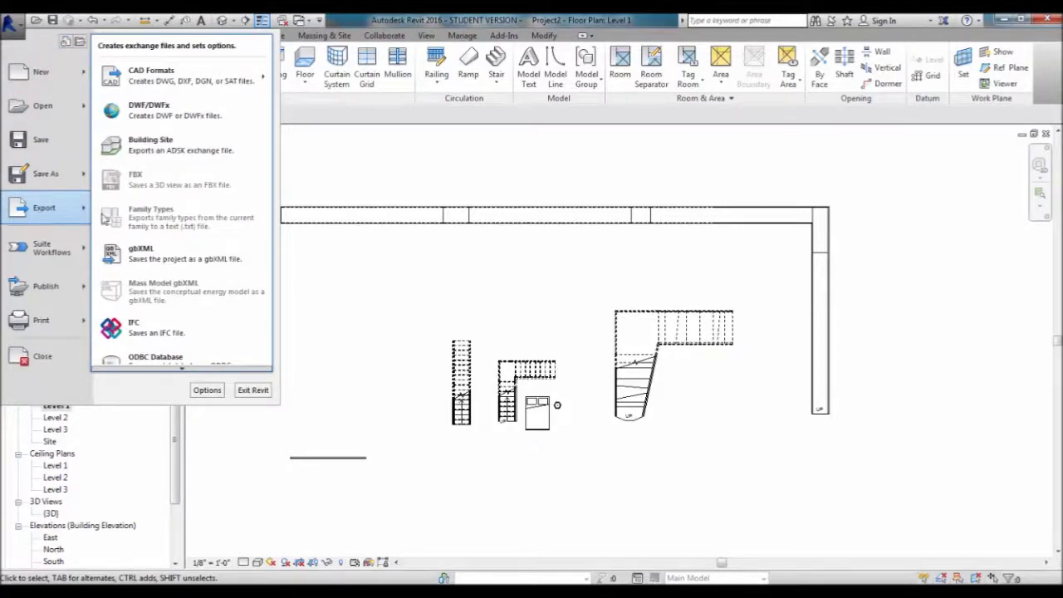
pyautogui.moveTo(215, 89)
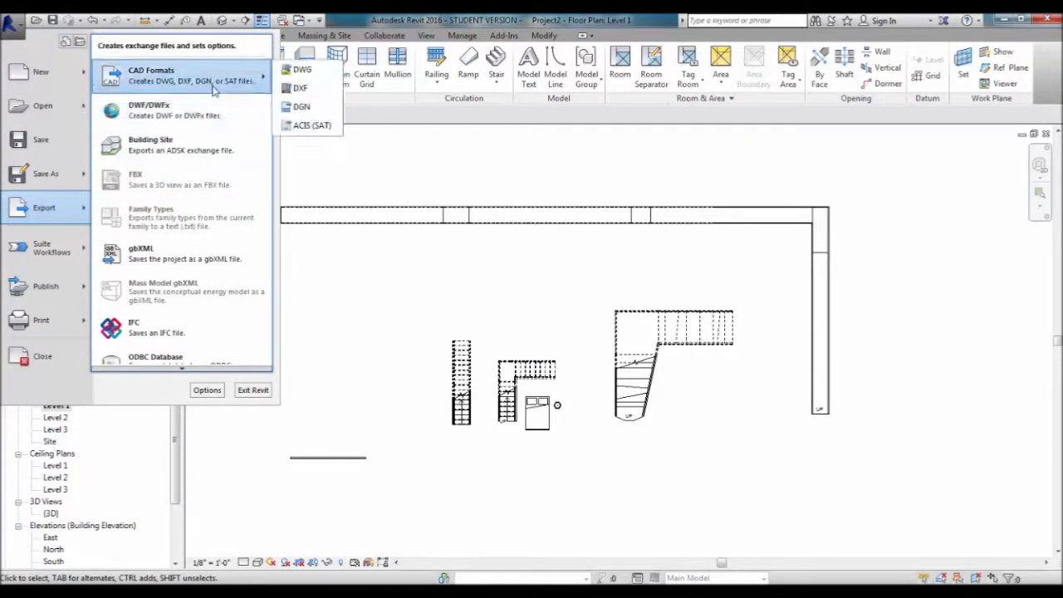
pyautogui.click(303, 70)
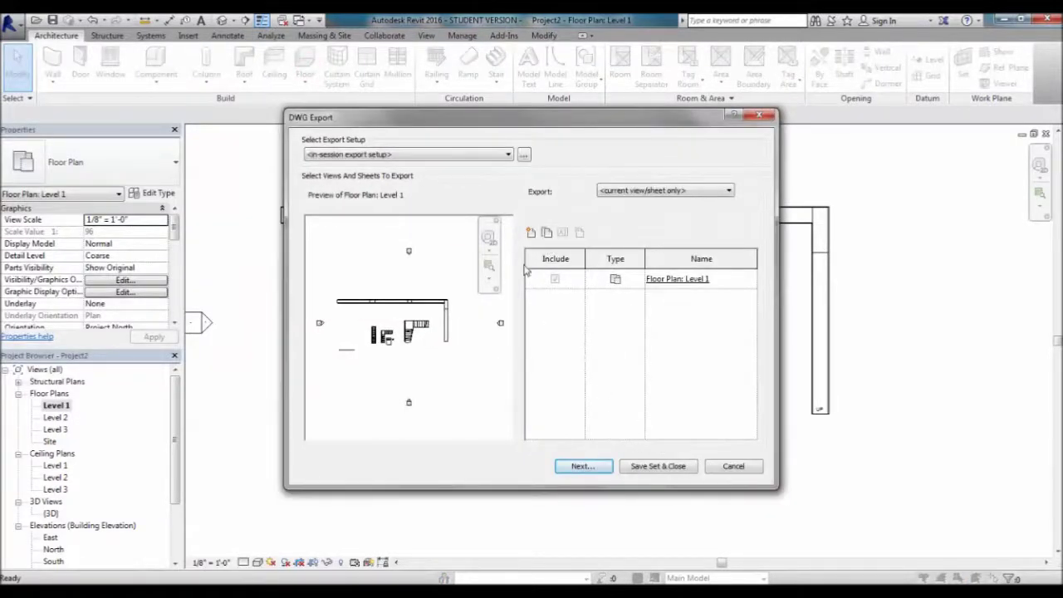
# Review the in-session view/sheet set options and return the export scope to the current view/sheet only
pyautogui.click(676, 193)
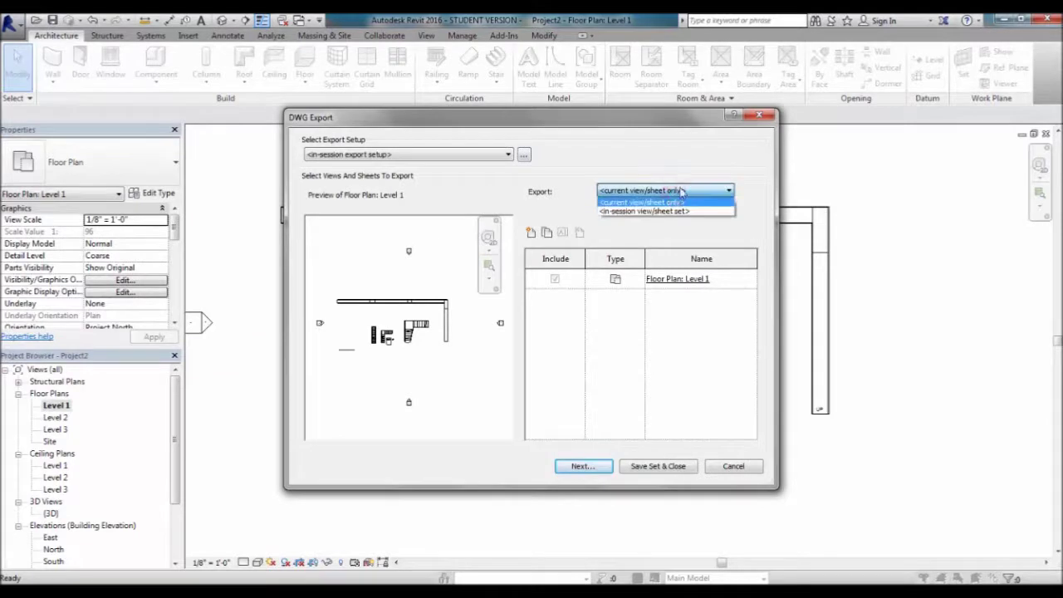
pyautogui.click(641, 212)
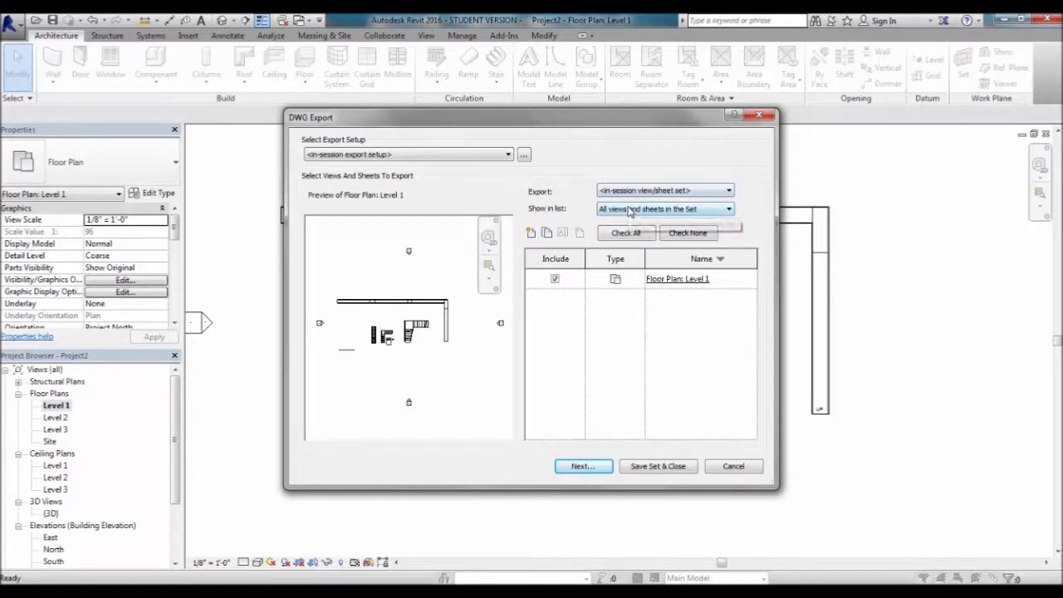
pyautogui.click(631, 210)
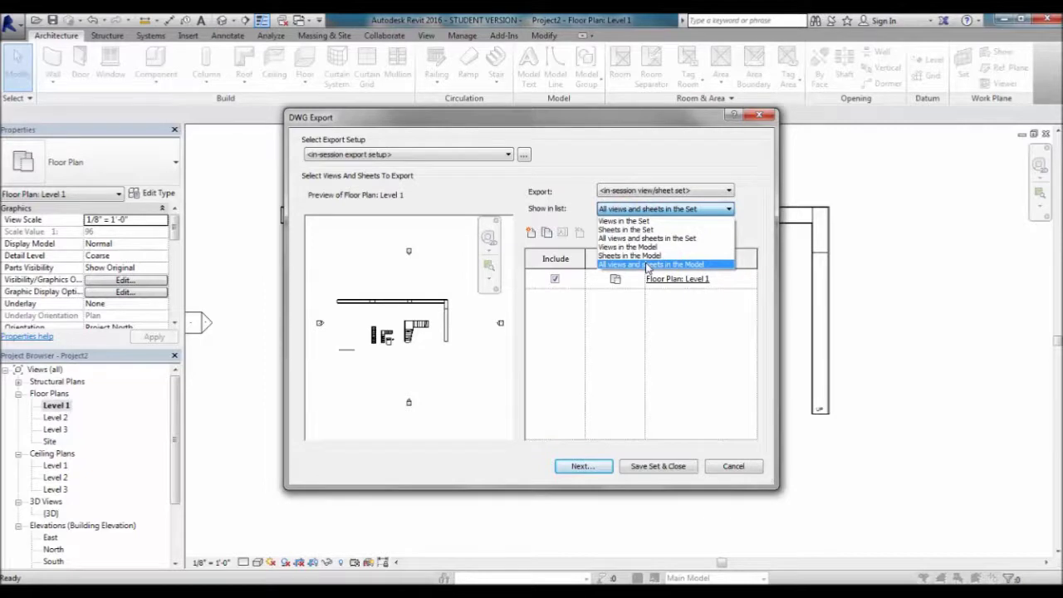
pyautogui.click(580, 196)
pyautogui.click(648, 189)
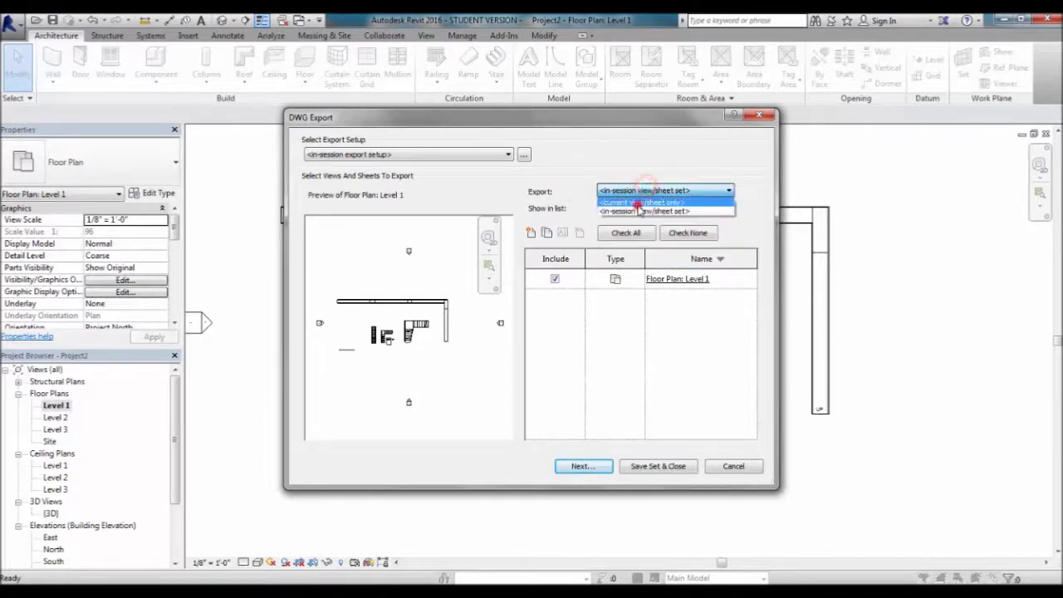
pyautogui.click(640, 202)
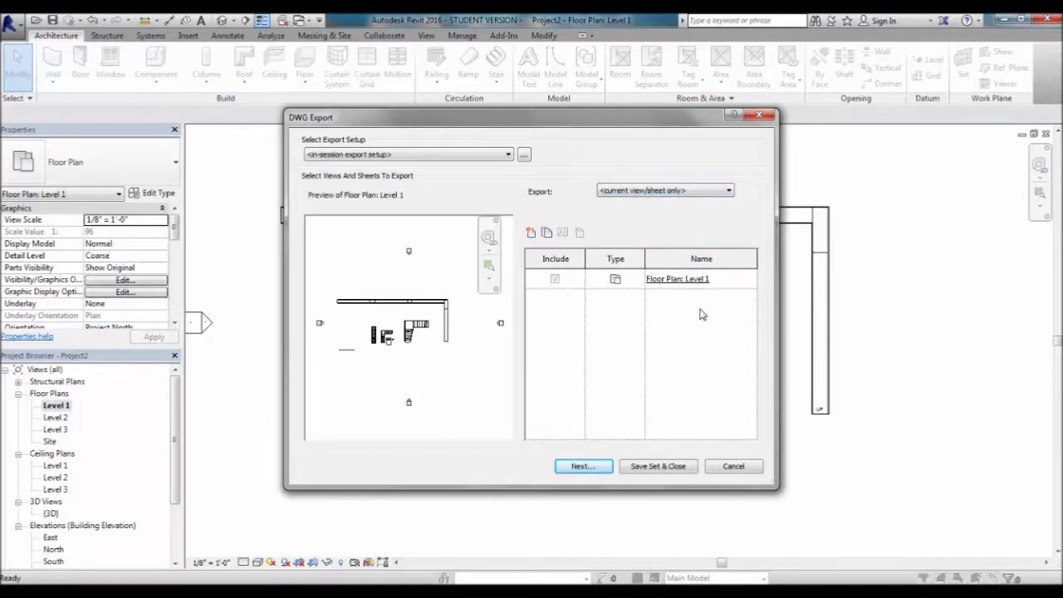
# Proceed to the export's save settings and choose the Desktop as the target folder
pyautogui.click(598, 470)
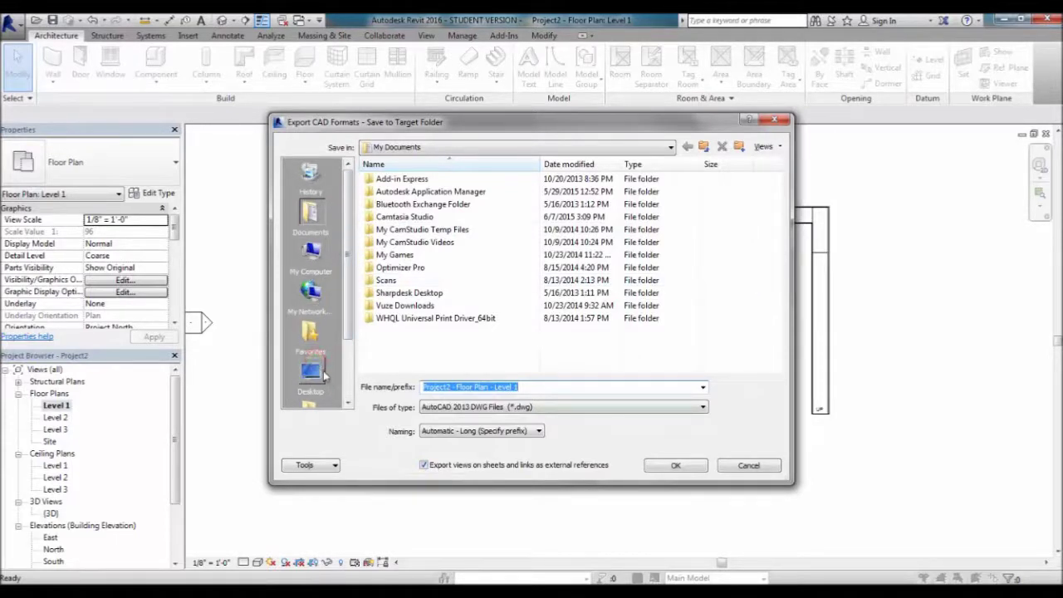
pyautogui.click(312, 374)
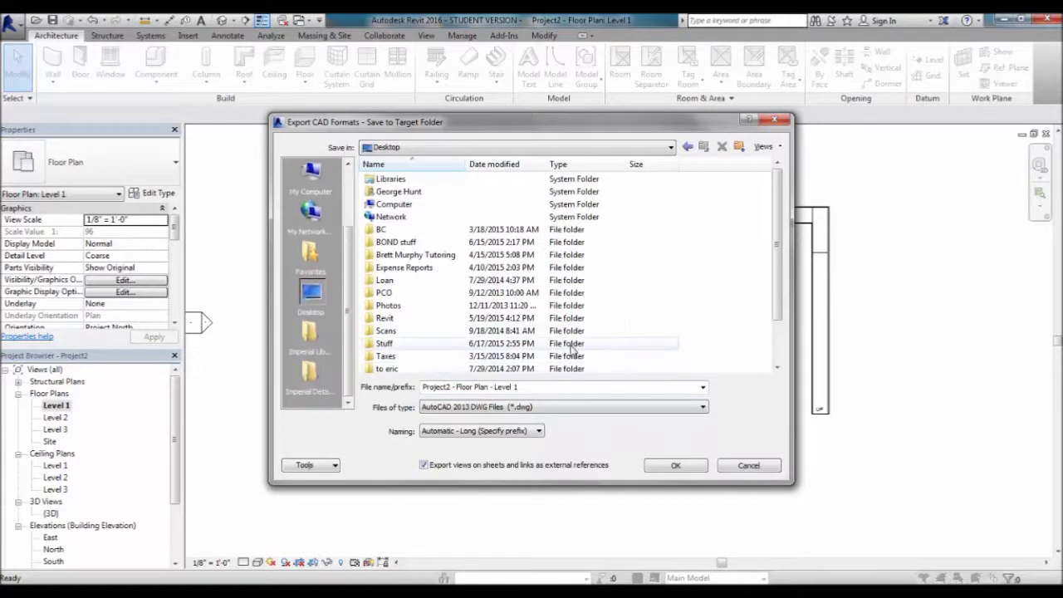
pyautogui.moveTo(777, 178); pyautogui.dragTo(778, 285)
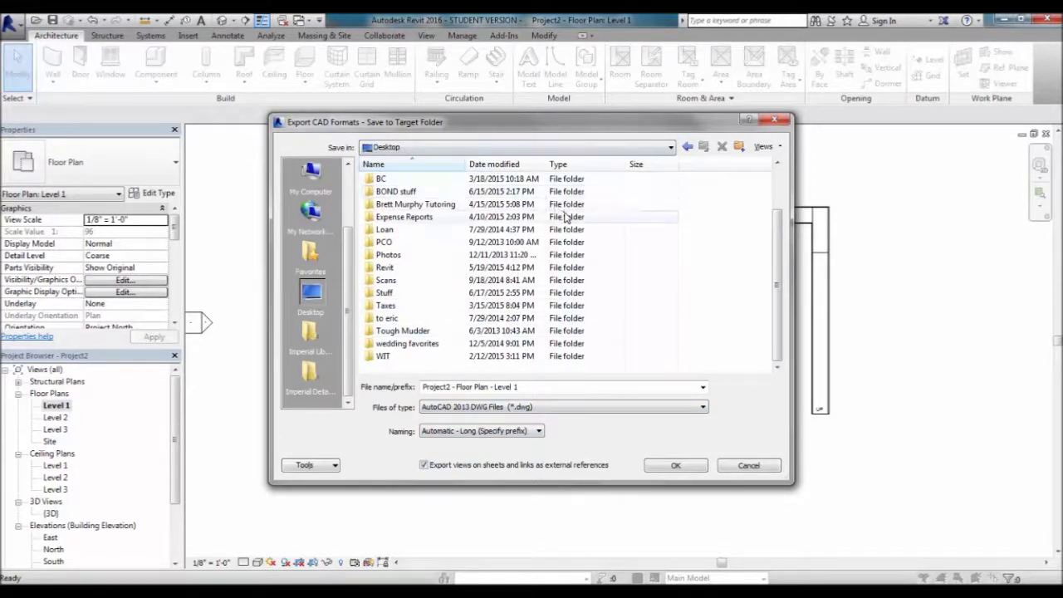
pyautogui.click(447, 390)
pyautogui.click(533, 388)
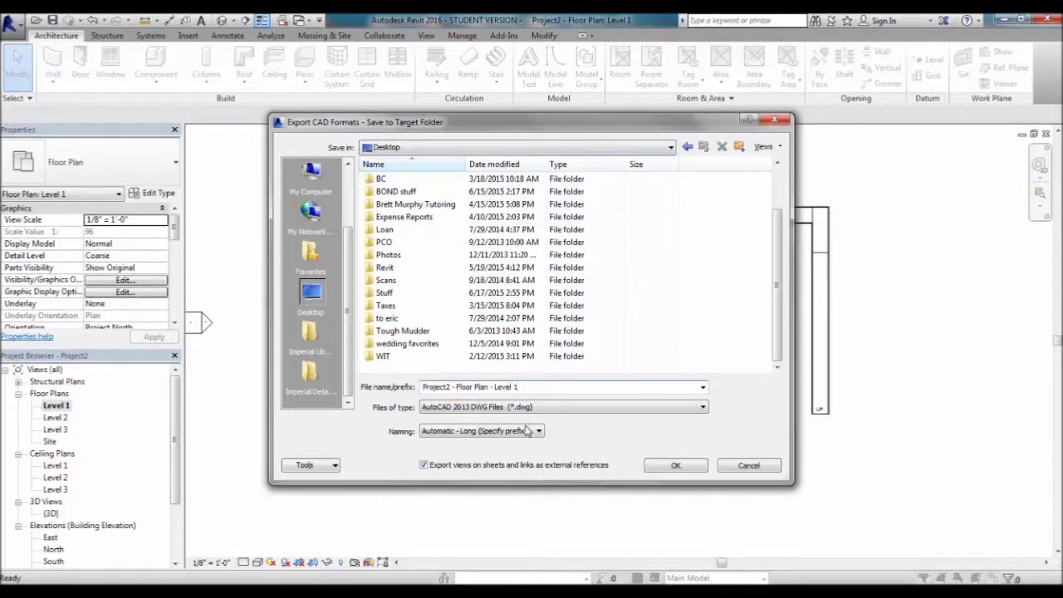
# Set the export's naming method to Manual (Specify file name)
pyautogui.click(480, 432)
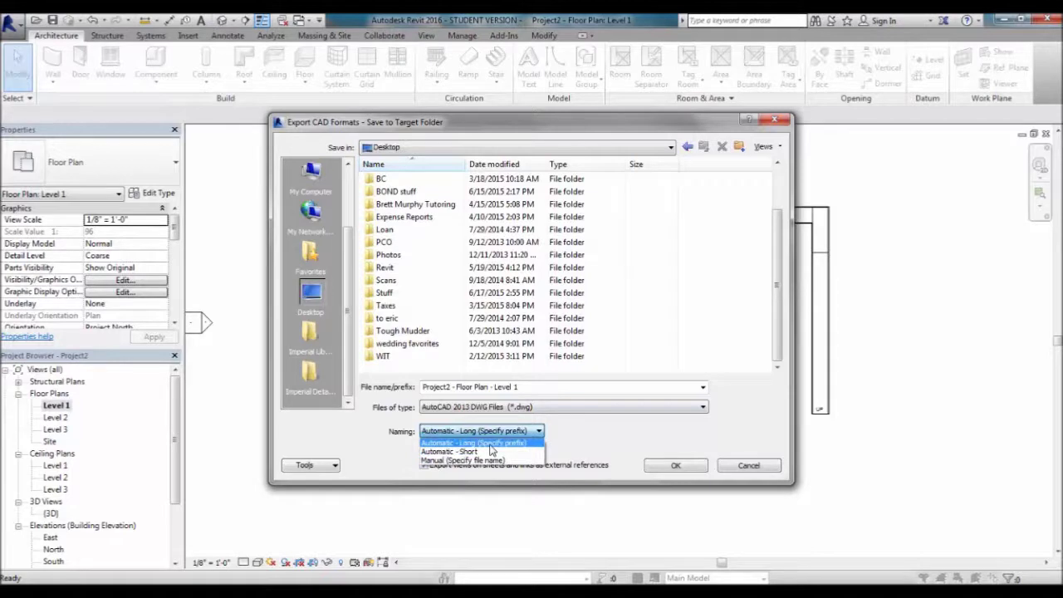
pyautogui.click(487, 453)
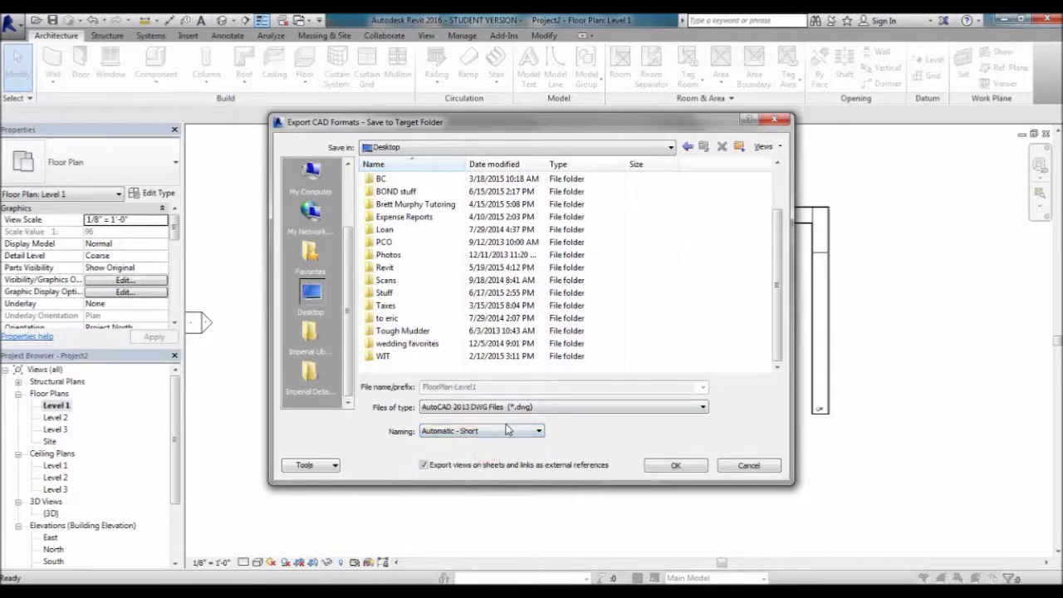
pyautogui.click(506, 427)
pyautogui.click(490, 461)
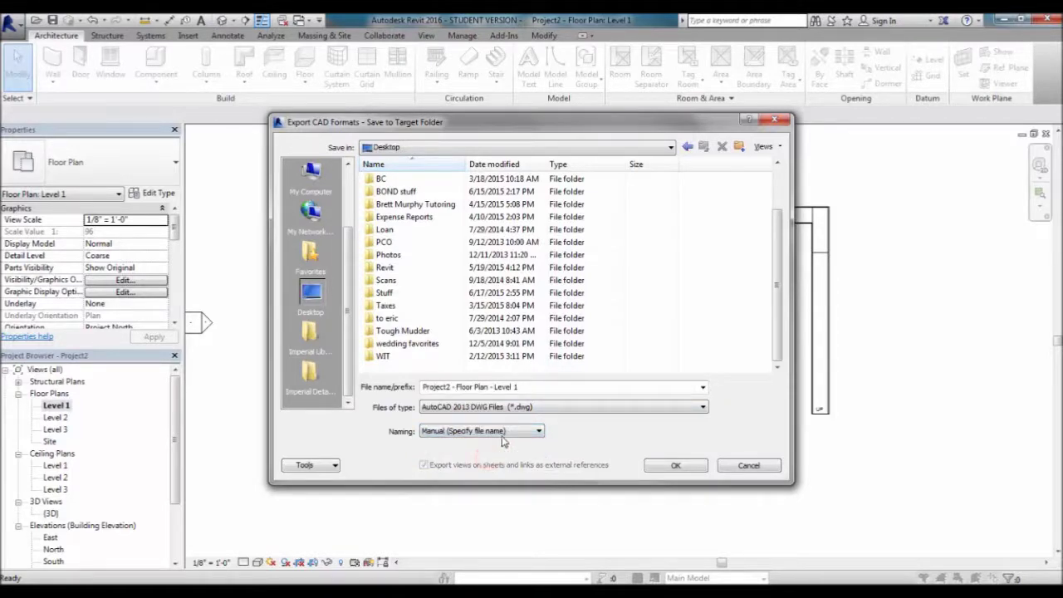
pyautogui.click(502, 432)
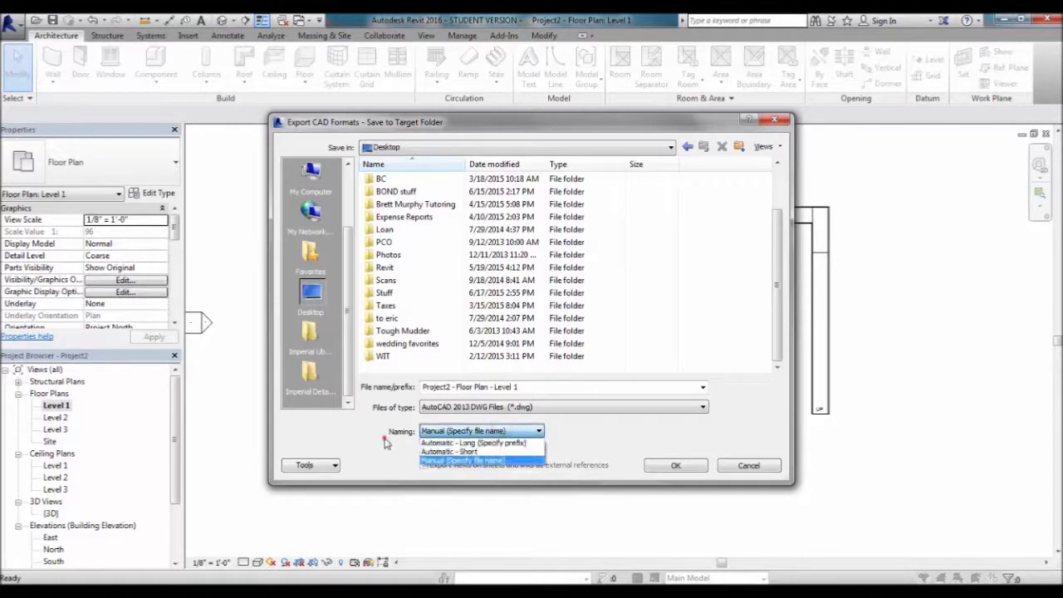
pyautogui.click(502, 427)
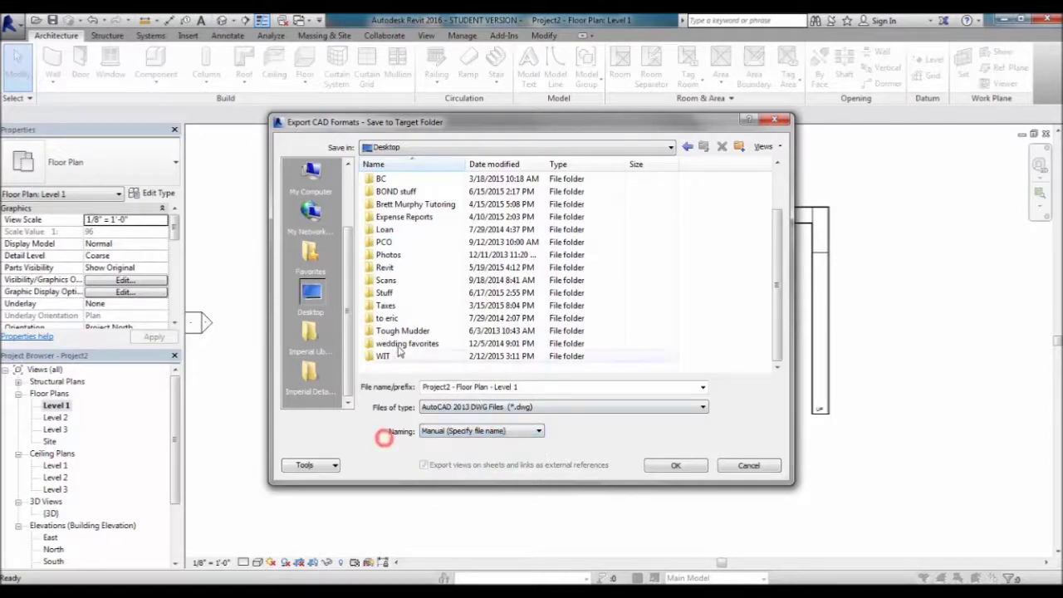
# Choose AutoCAD 2013 DWG as the file type and export the plan as Project2 - Floor Plan - Level 1
pyautogui.click(460, 407)
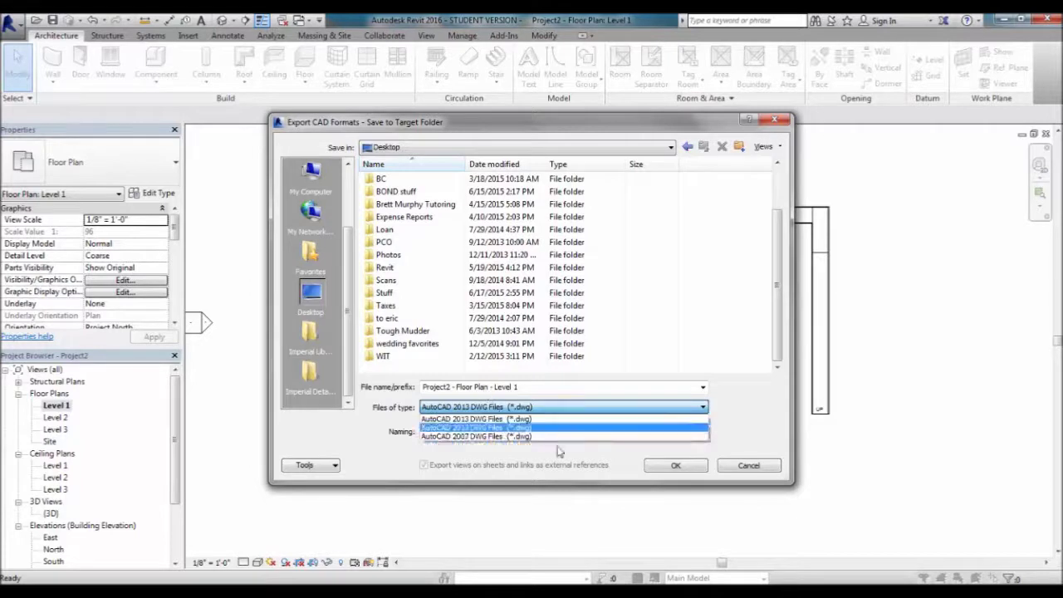
pyautogui.click(464, 421)
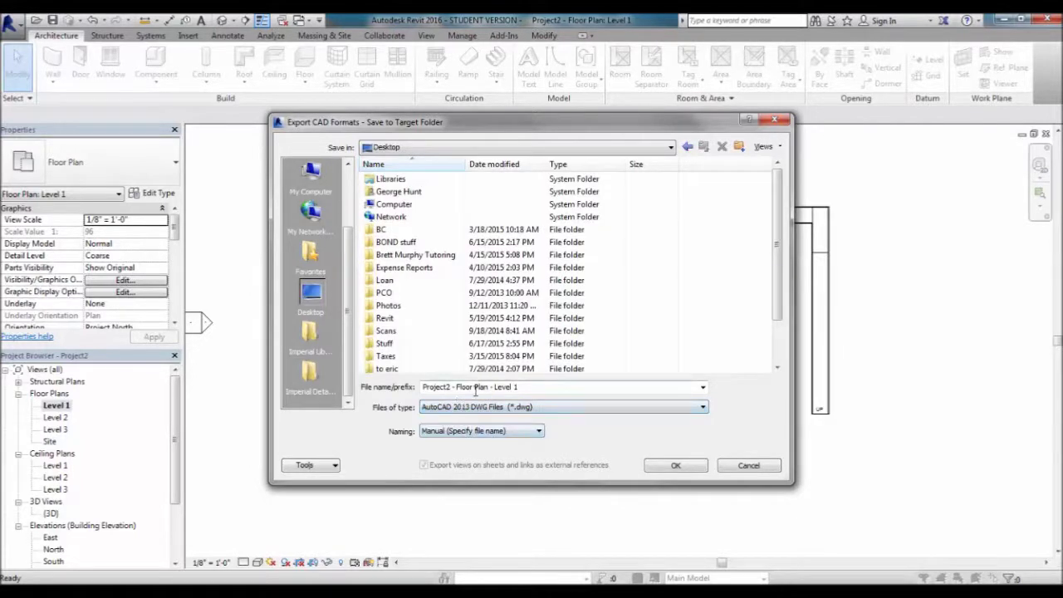
pyautogui.click(673, 465)
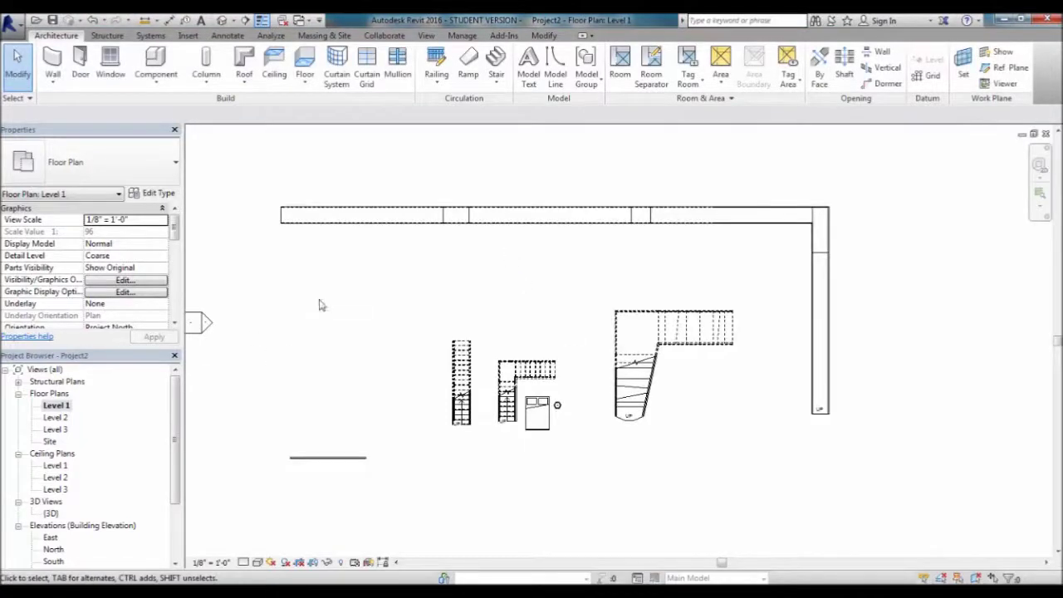
# Start linking a CAD file and select Project2 - Floor Plan - Level 1.dwg from the Desktop
pyautogui.click(402, 347)
pyautogui.moveTo(402, 346); pyautogui.dragTo(441, 333, button='middle')
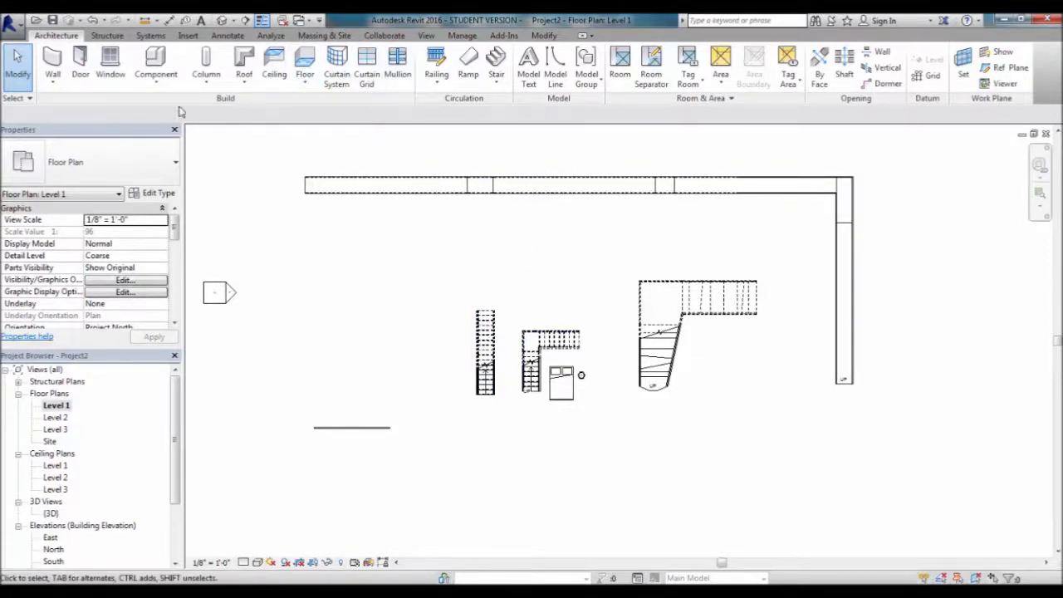
pyautogui.click(188, 35)
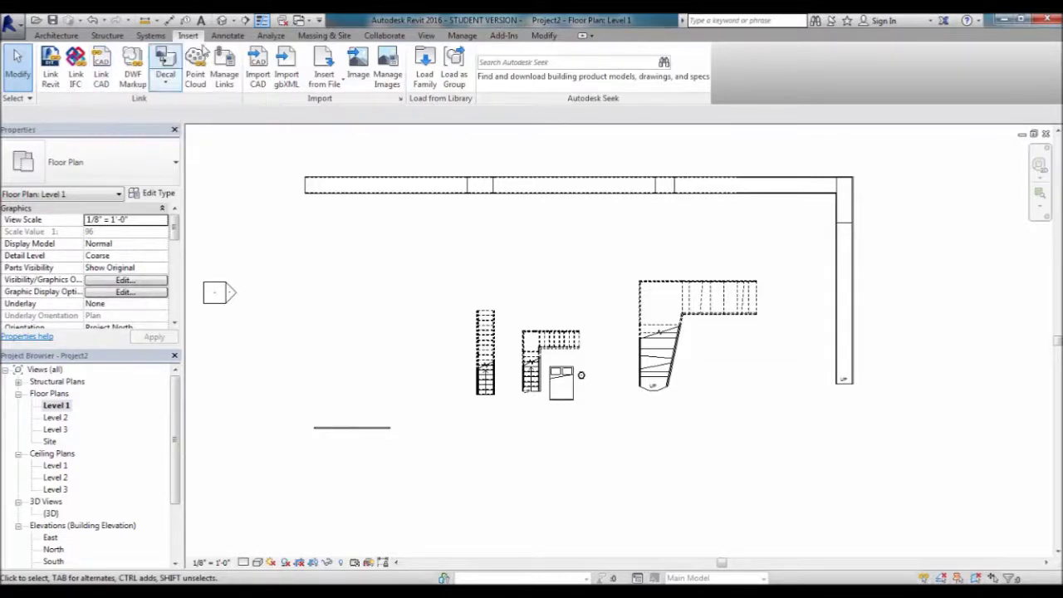
pyautogui.click(101, 79)
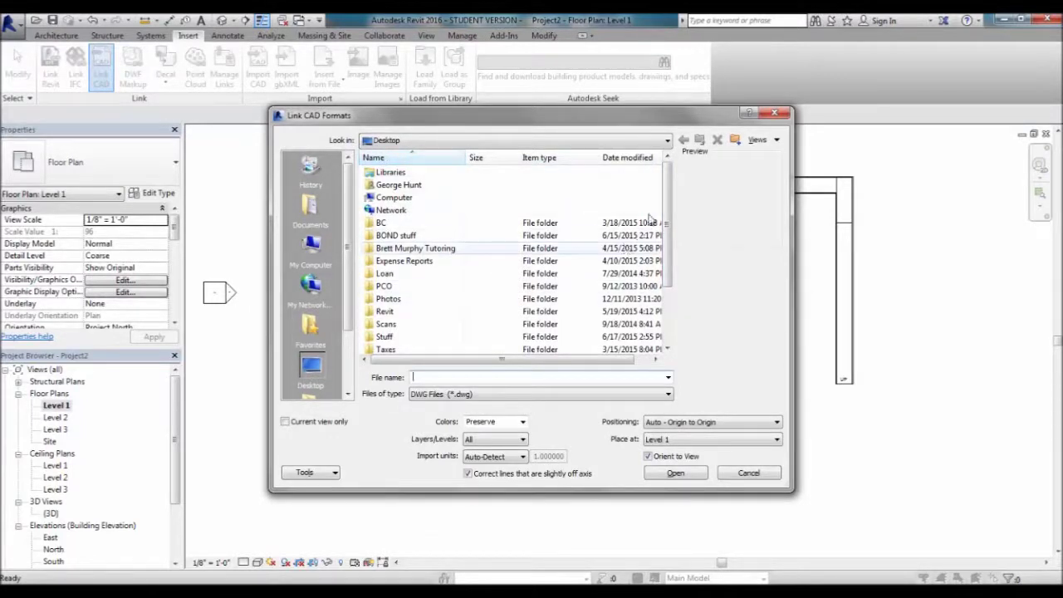
pyautogui.scroll(-2, 669, 237)
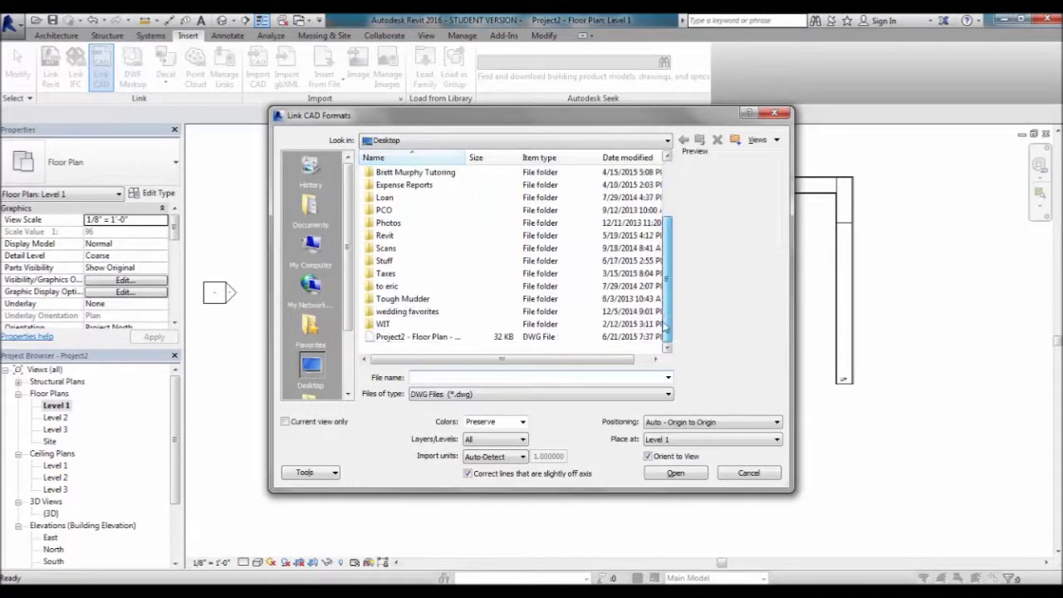
pyautogui.click(436, 339)
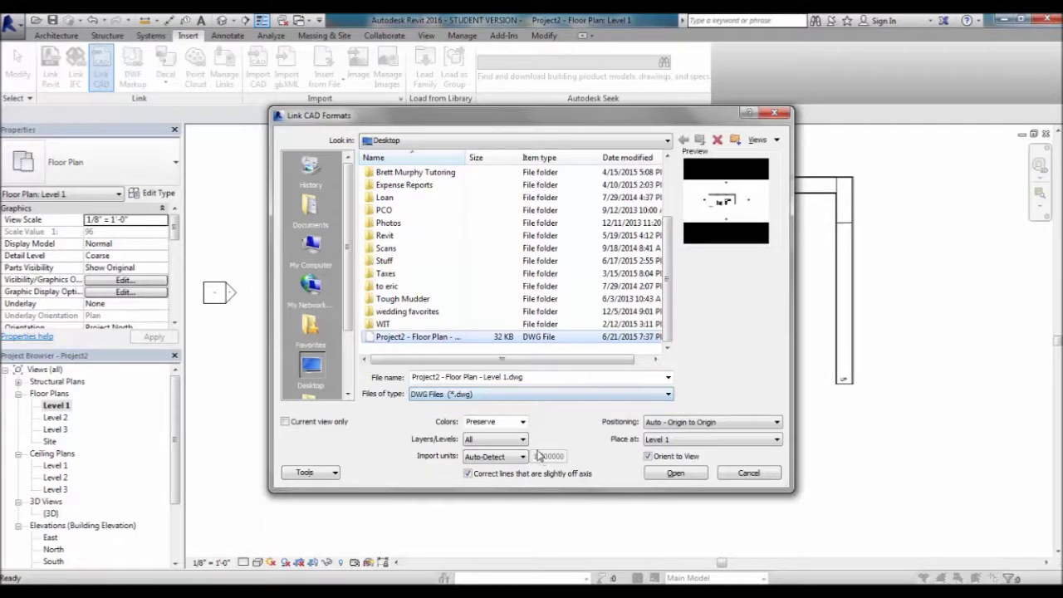
# Set the link's colors to Black and White and its layers/levels option to Specify
pyautogui.click(523, 422)
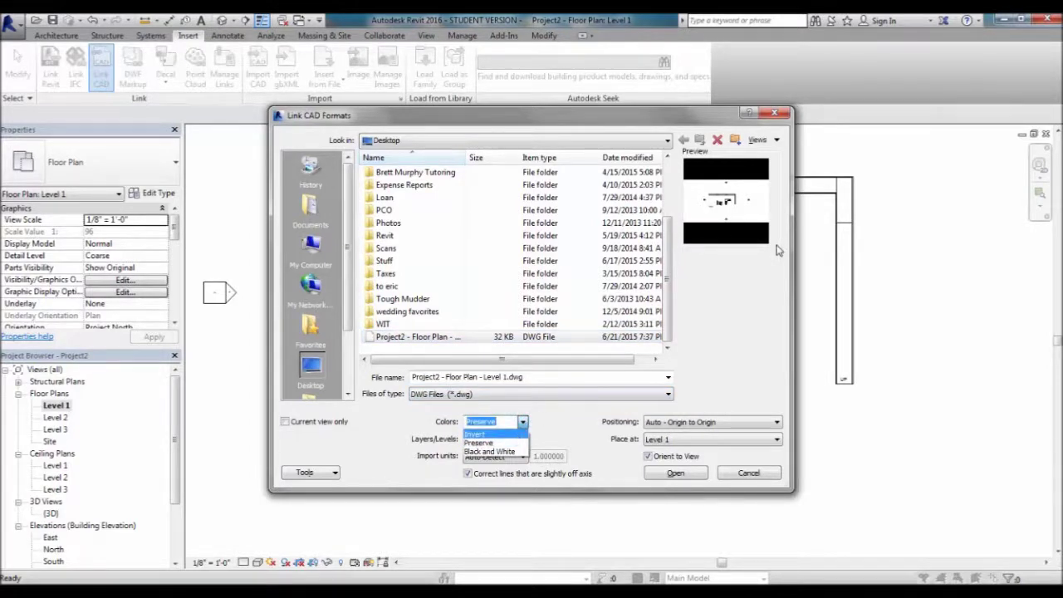
pyautogui.click(518, 451)
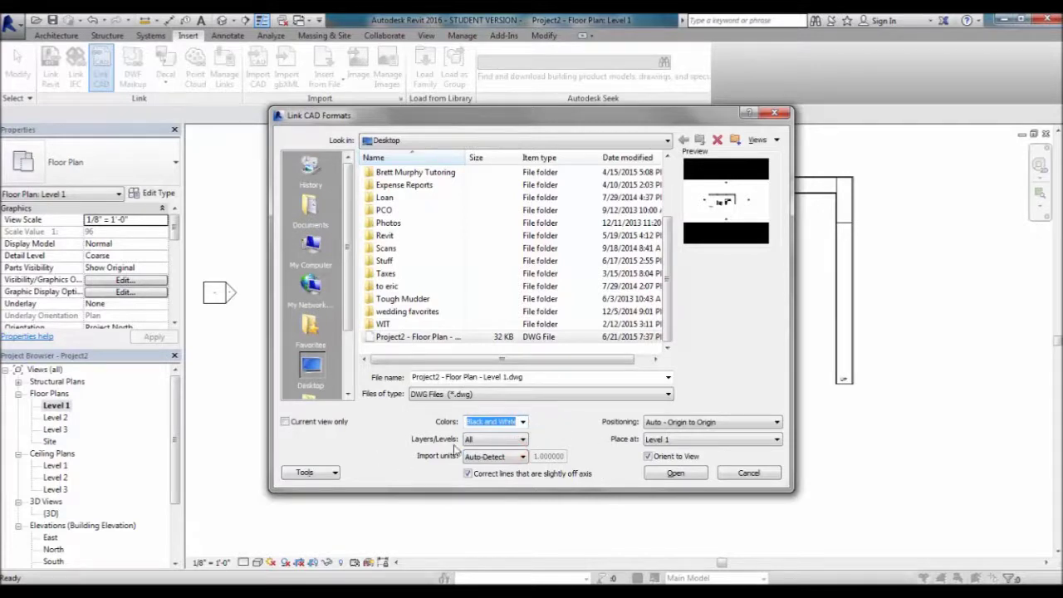
pyautogui.click(522, 439)
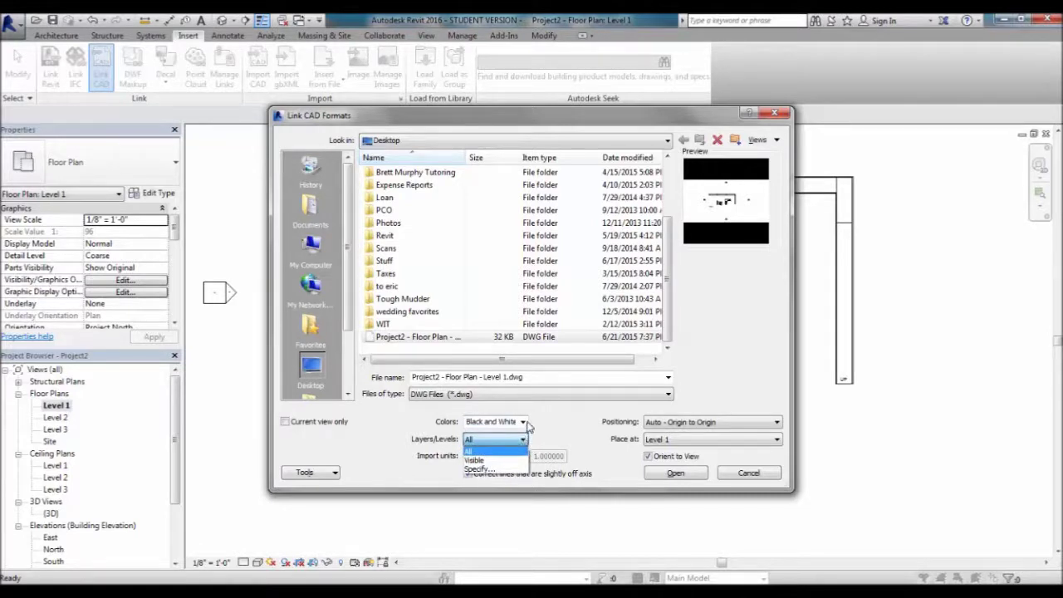
pyautogui.click(492, 470)
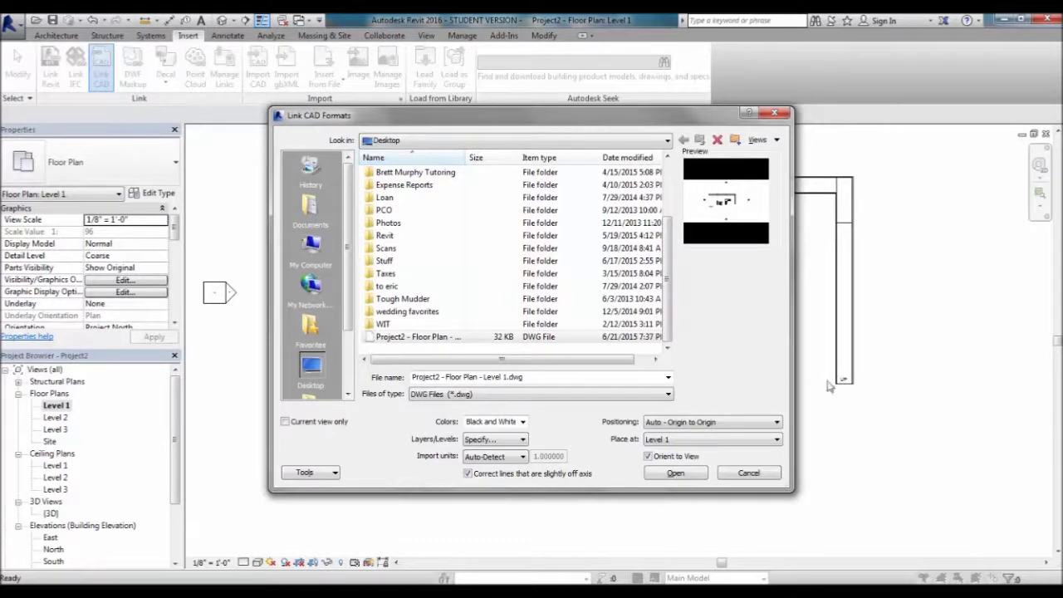
# Keep Auto - Origin to Origin positioning at Level 1 and open the DWG to reach its layer selection
pyautogui.click(688, 421)
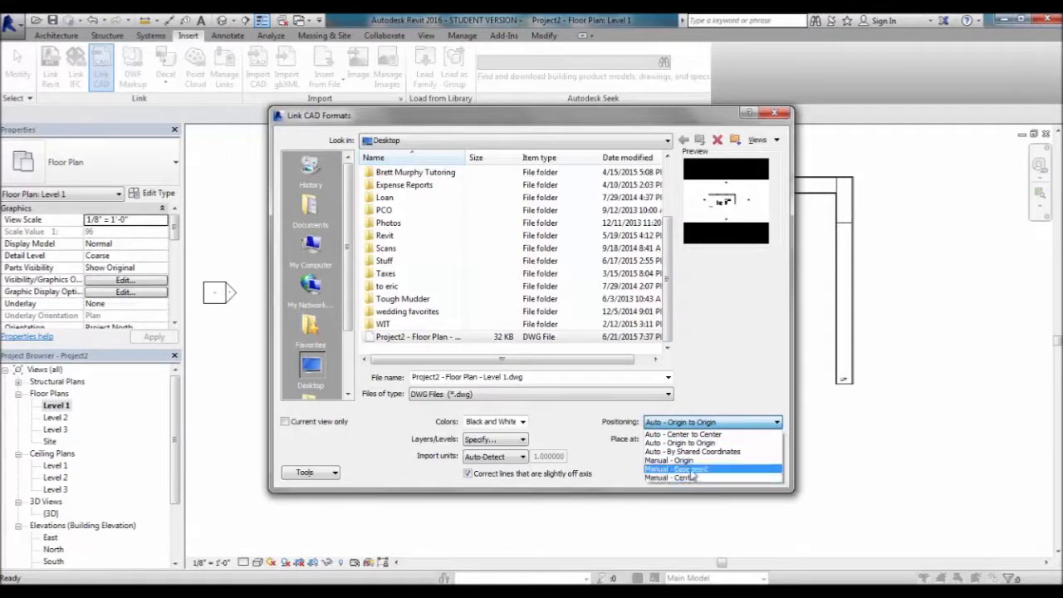
pyautogui.click(738, 359)
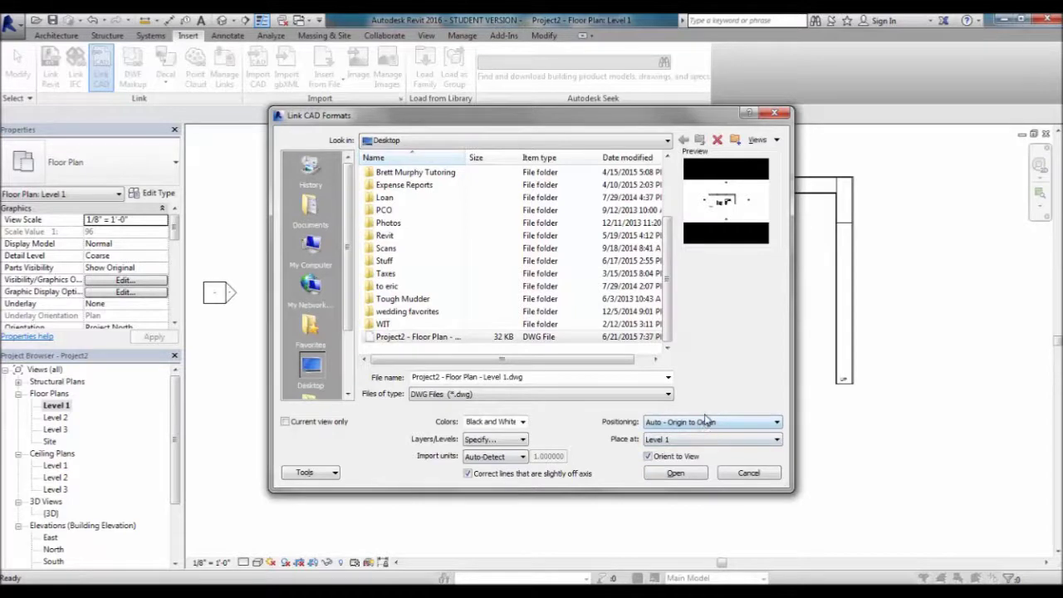
pyautogui.click(684, 439)
pyautogui.click(675, 474)
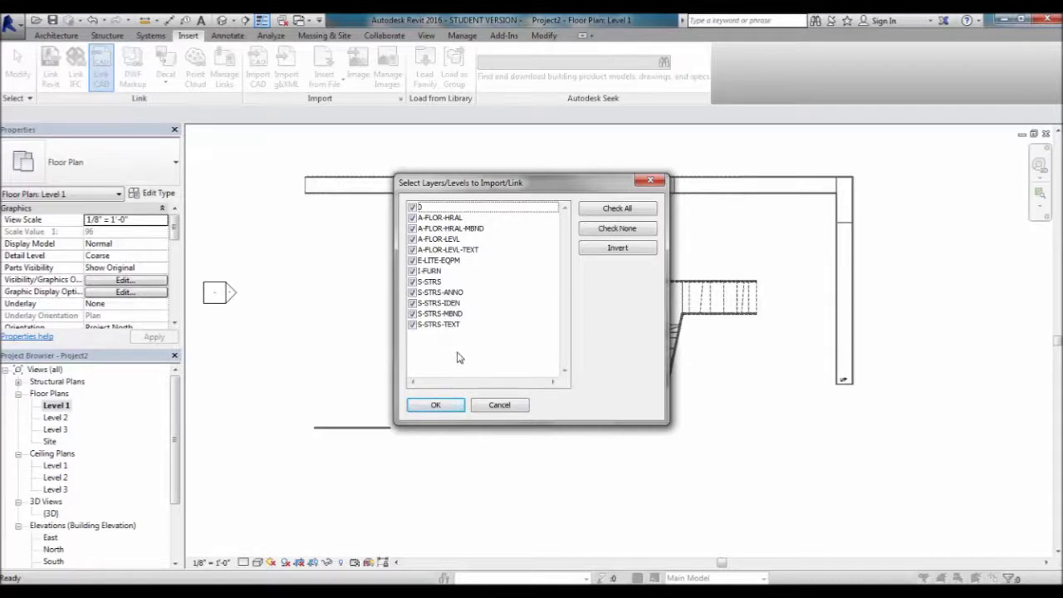
# Link the DWG into the Level 1 plan with all of its listed layers kept checked
pyautogui.click(437, 406)
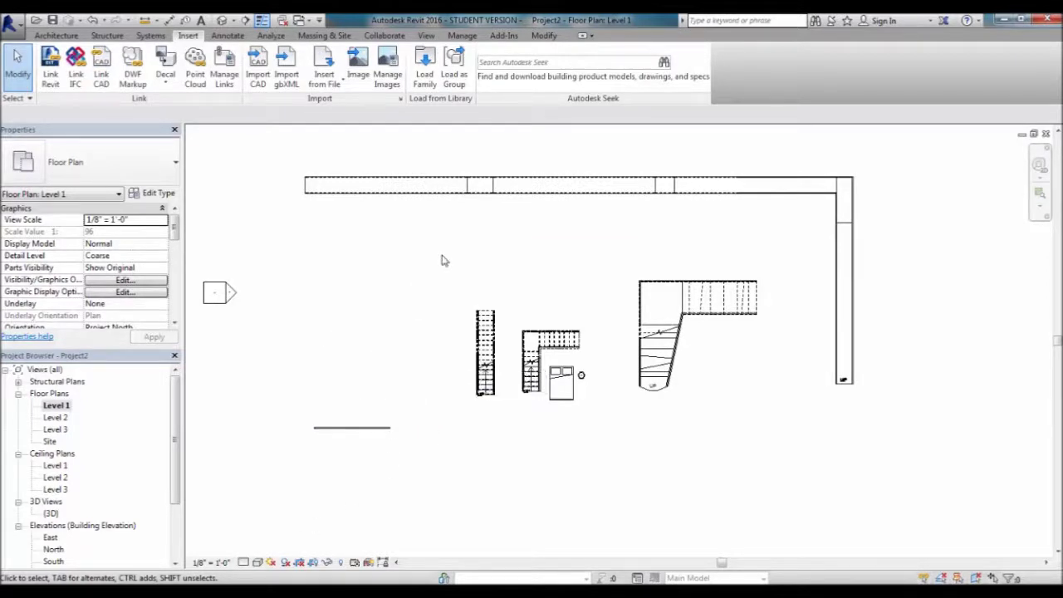
pyautogui.scroll(-2, 441, 257)
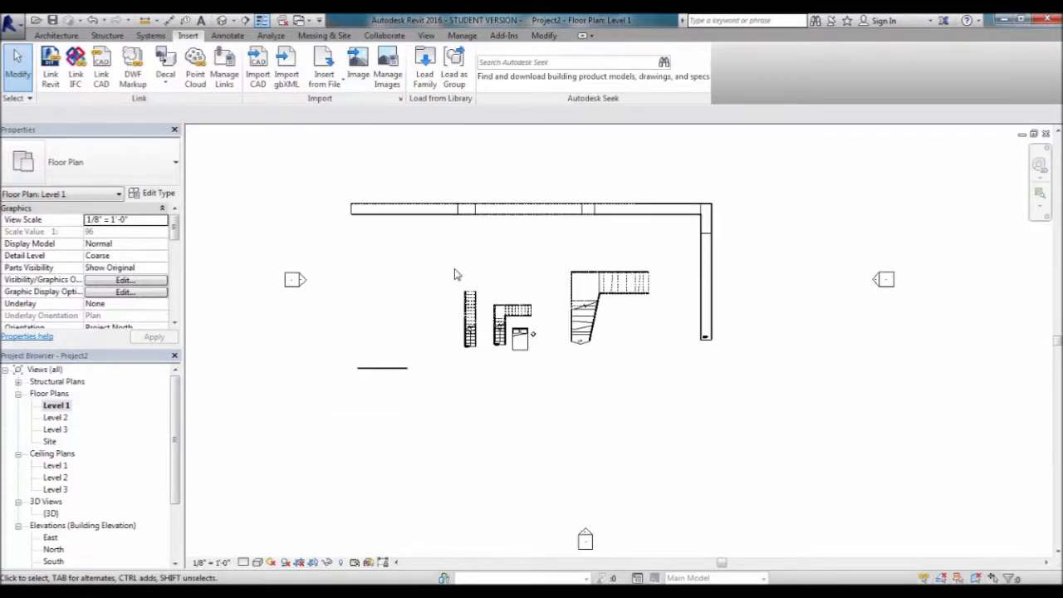
pyautogui.scroll(-1, 454, 280)
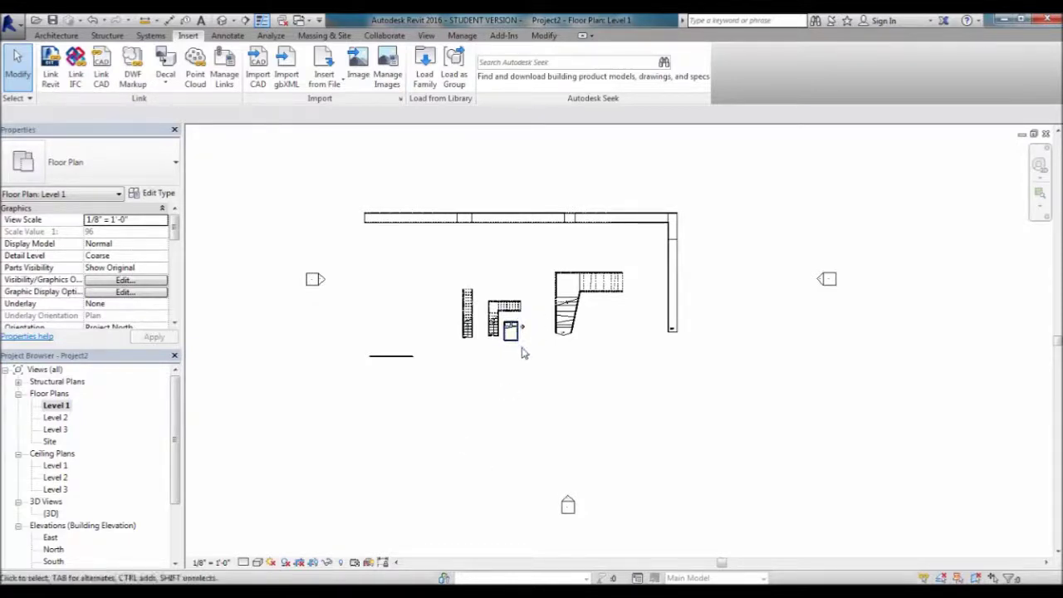
pyautogui.scroll(3, 441, 307)
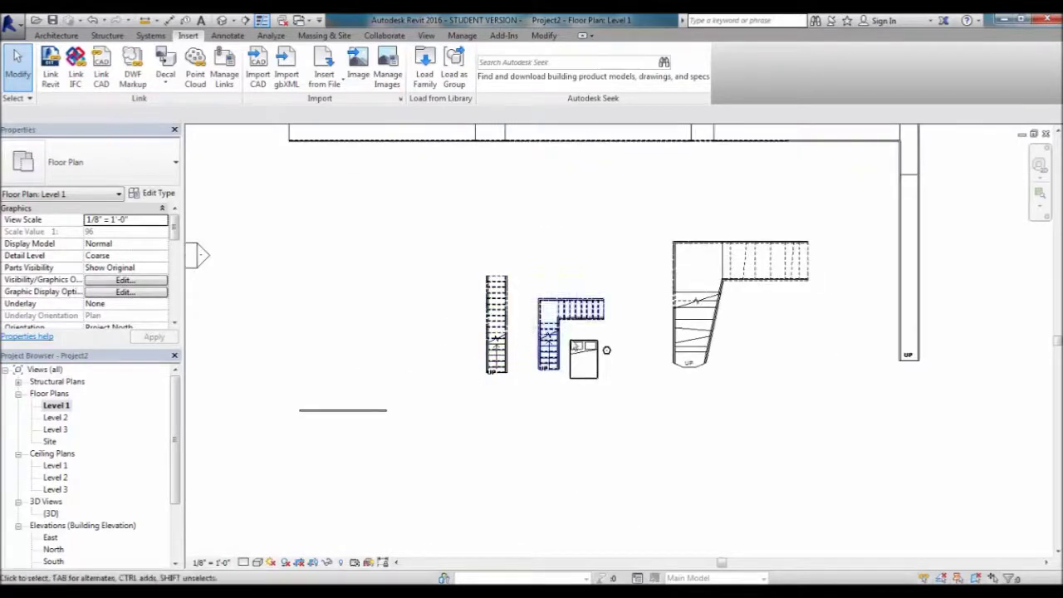
pyautogui.scroll(-1, 506, 368)
pyautogui.scroll(-1, 506, 368)
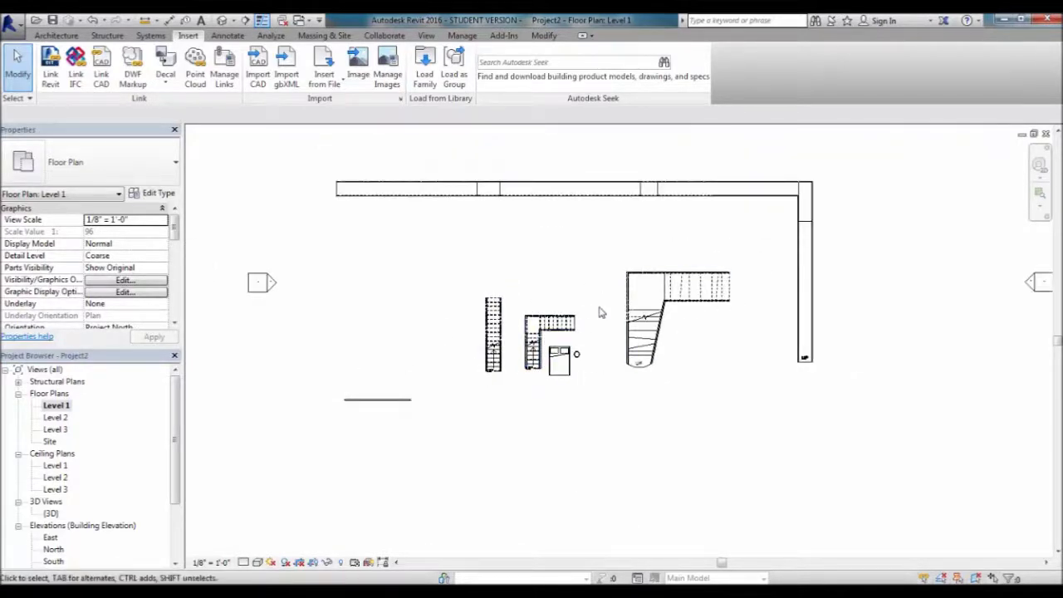
# Select the overlapping plan link and railing below the stairs, and filter out Railings: Top Rails so only the DWG stays selected
pyautogui.click(590, 337)
pyautogui.click(465, 407)
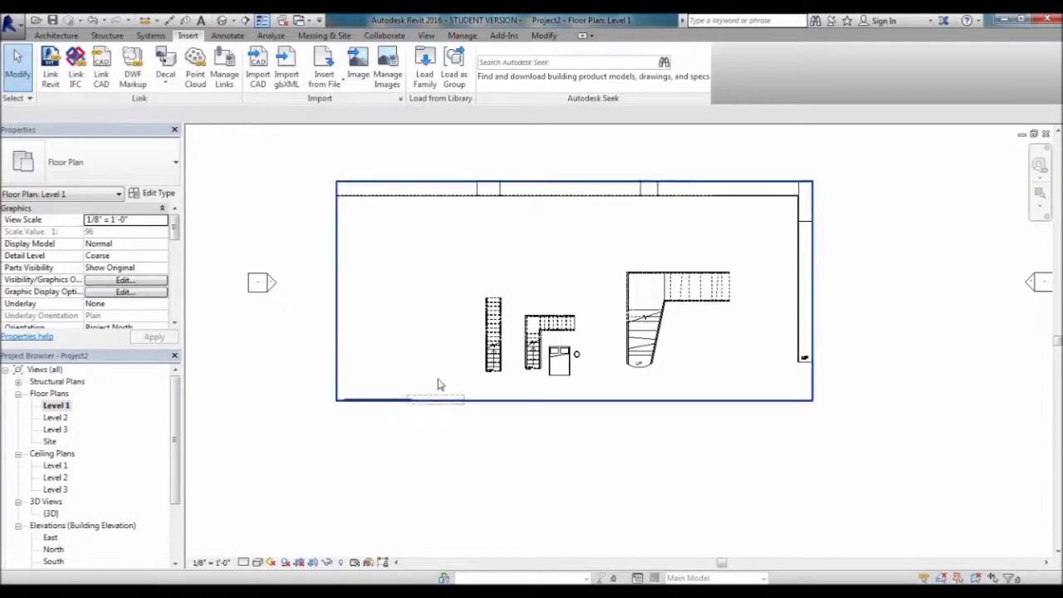
pyautogui.click(408, 400)
pyautogui.click(445, 401)
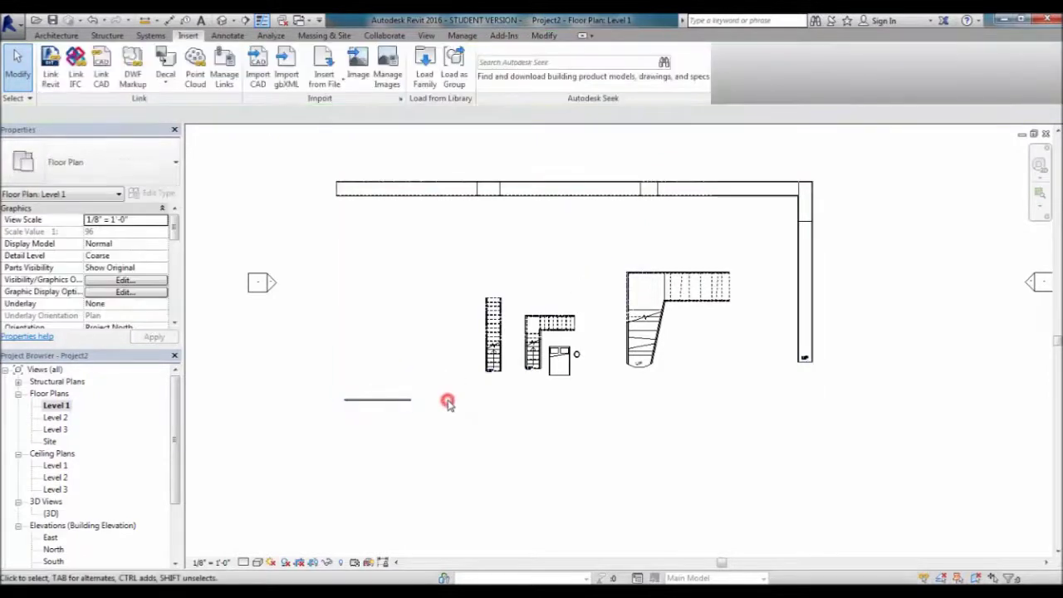
pyautogui.moveTo(435, 363); pyautogui.dragTo(407, 438)
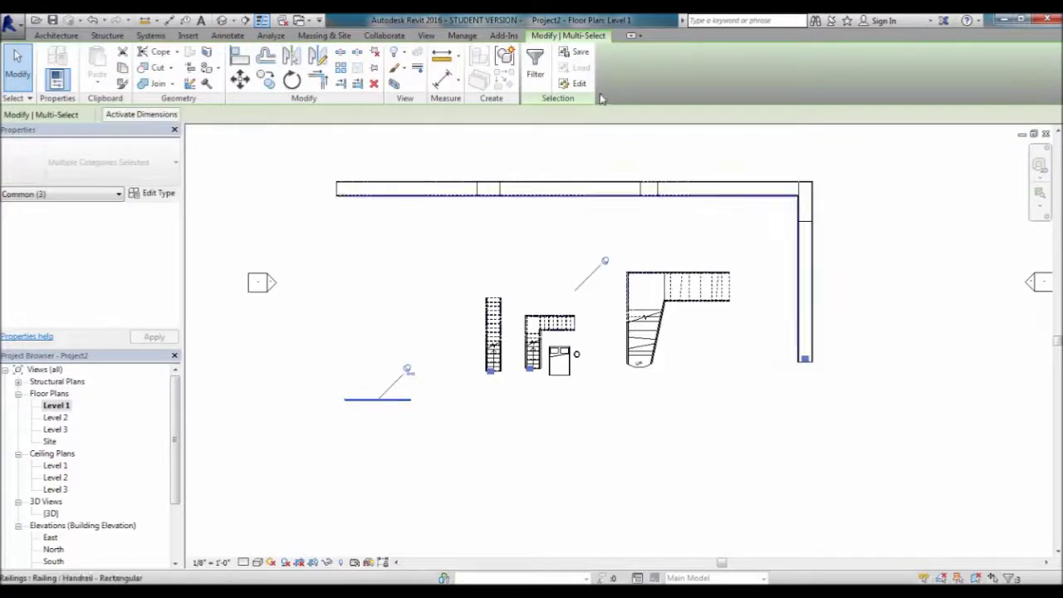
pyautogui.keyDown('shift'); pyautogui.click(380, 400); pyautogui.keyUp('shift')
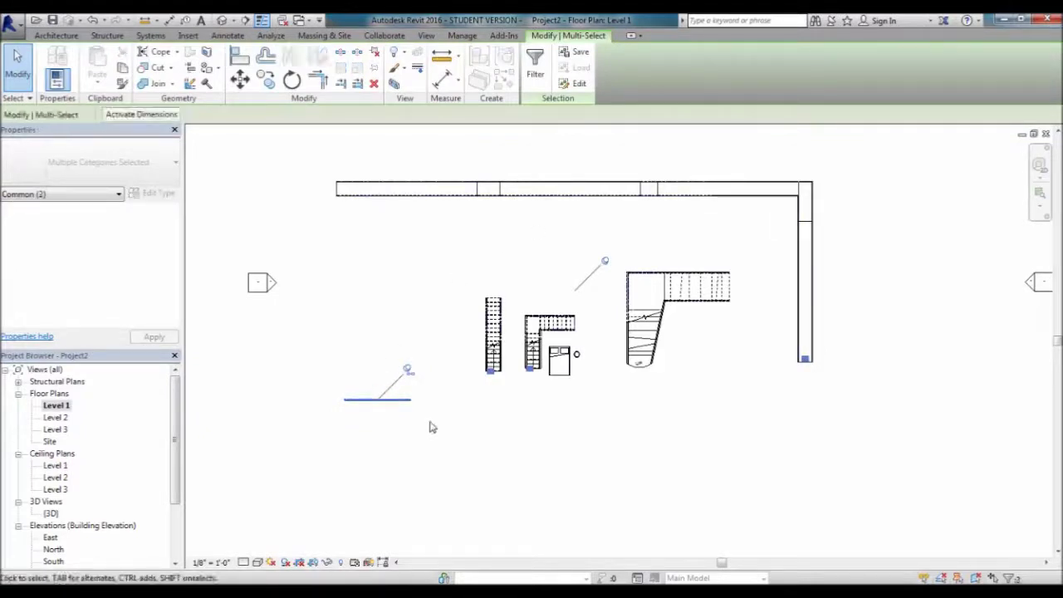
pyautogui.click(535, 65)
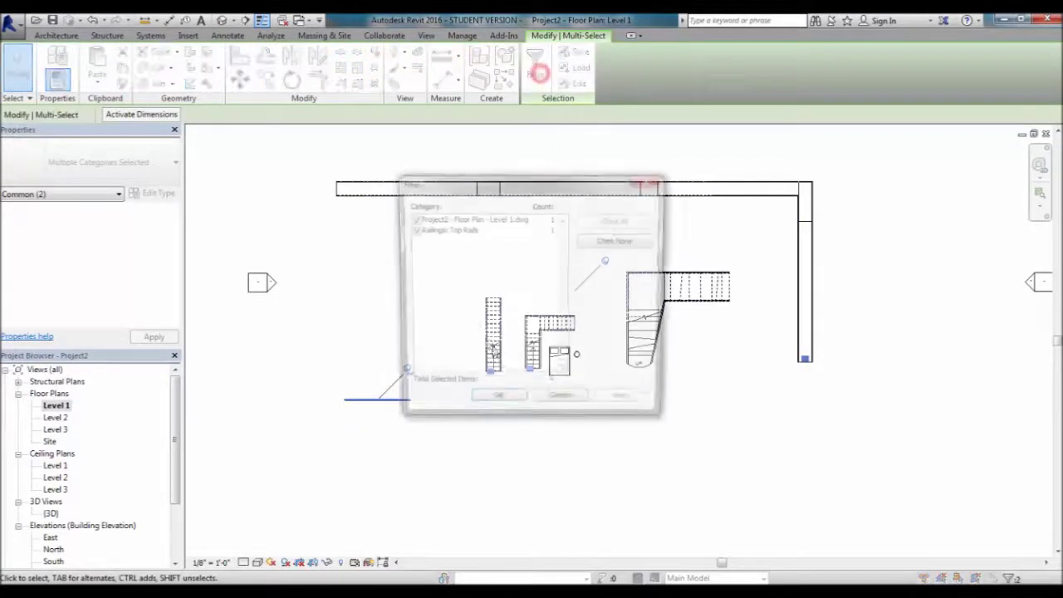
pyautogui.click(412, 229)
pyautogui.click(487, 405)
pyautogui.scroll(2, 404, 404)
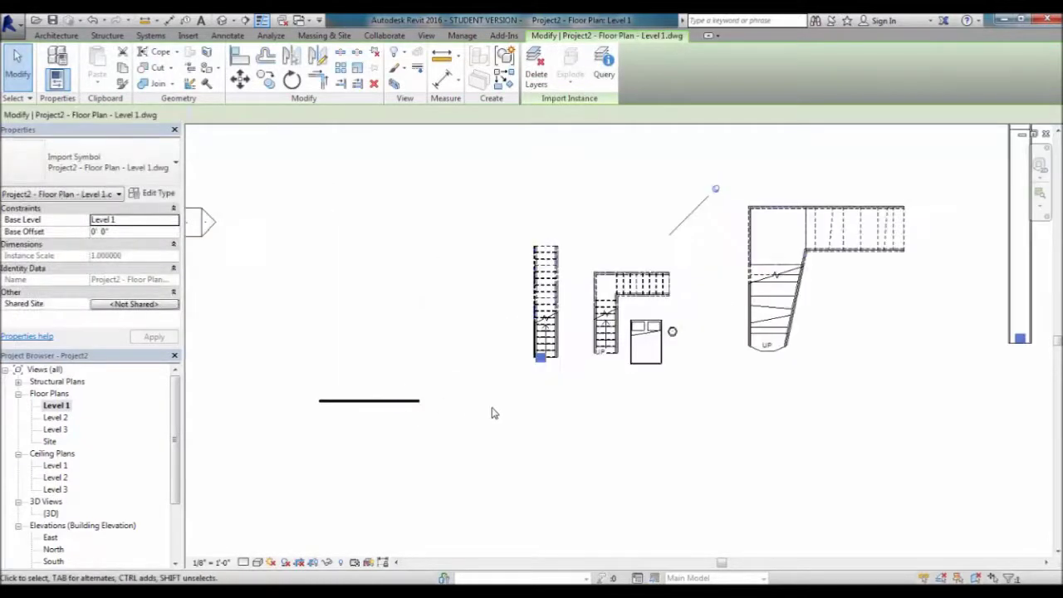
pyautogui.scroll(-2, 487, 405)
pyautogui.click(600, 296)
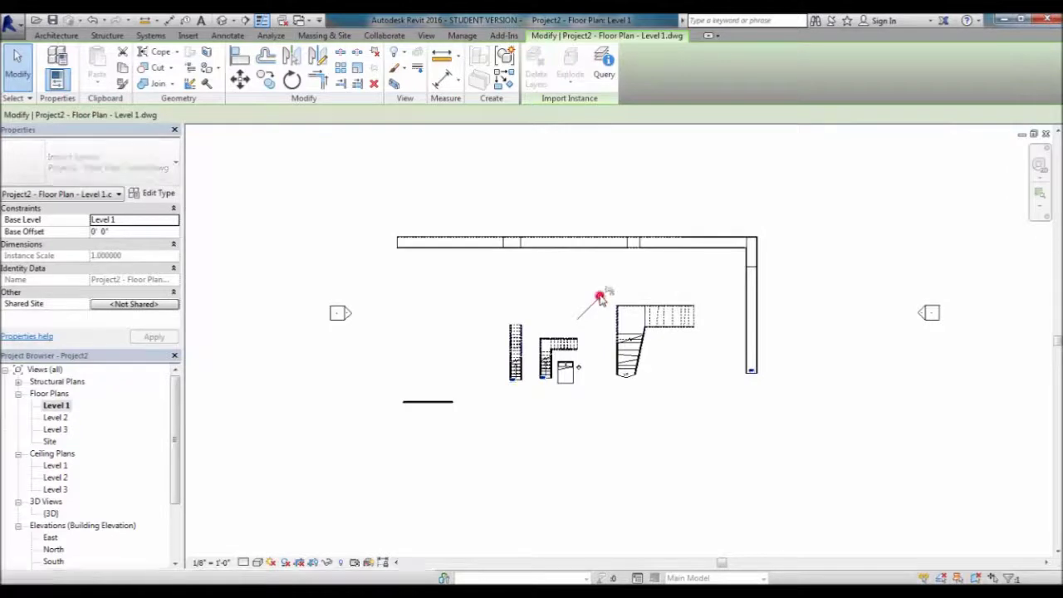
pyautogui.press('Escape')
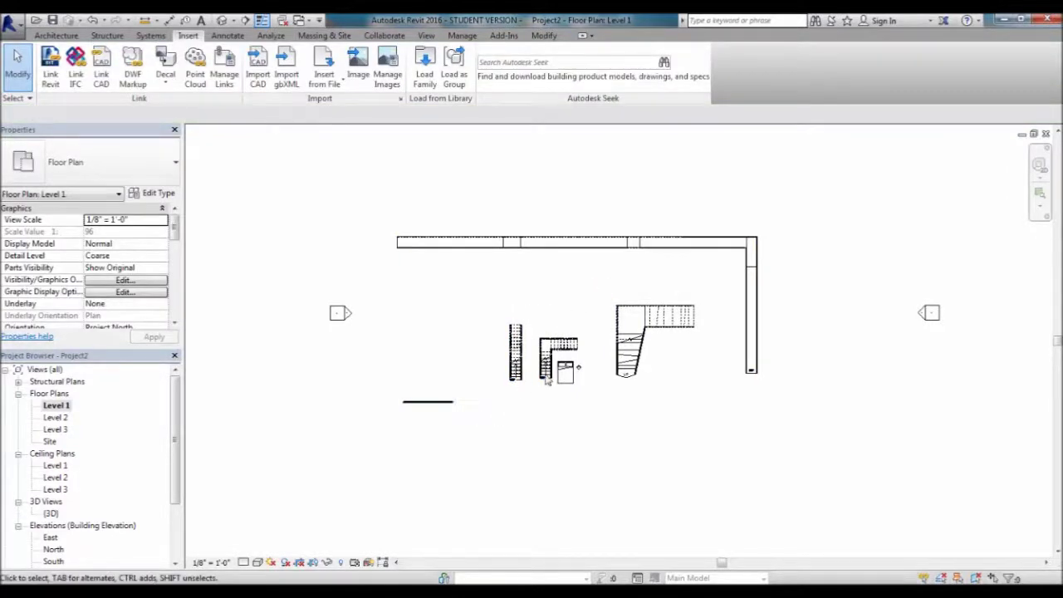
# Switch to the 3D view and examine the linked plan linework beneath the stairs and railings
pyautogui.hotkey('ctrl', 'Tab')
pyautogui.scroll(-1, 546, 378)
pyautogui.scroll(-3, 547, 378)
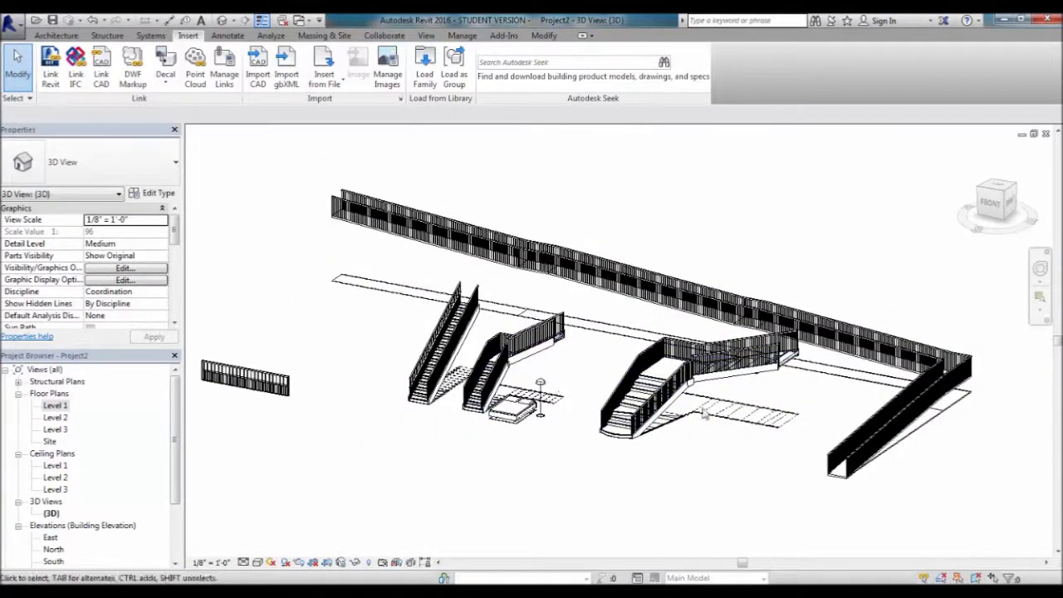
pyautogui.keyDown('shift'); pyautogui.moveTo(810, 436); pyautogui.dragTo(713, 408, button='middle'); pyautogui.keyUp('shift')
pyautogui.moveTo(691, 475); pyautogui.dragTo(689, 453, button='middle')
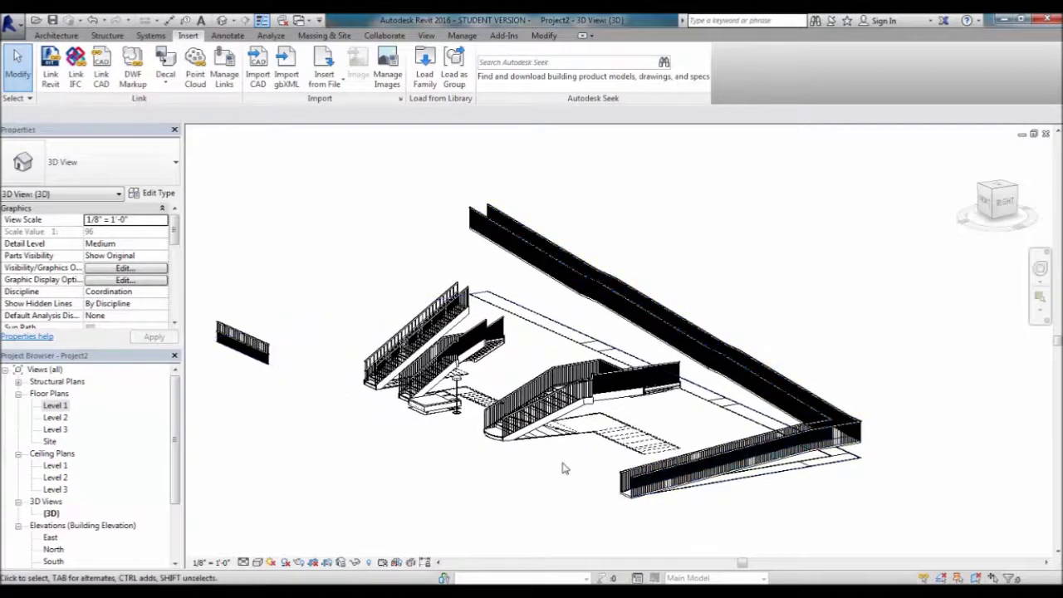
pyautogui.scroll(3, 562, 465)
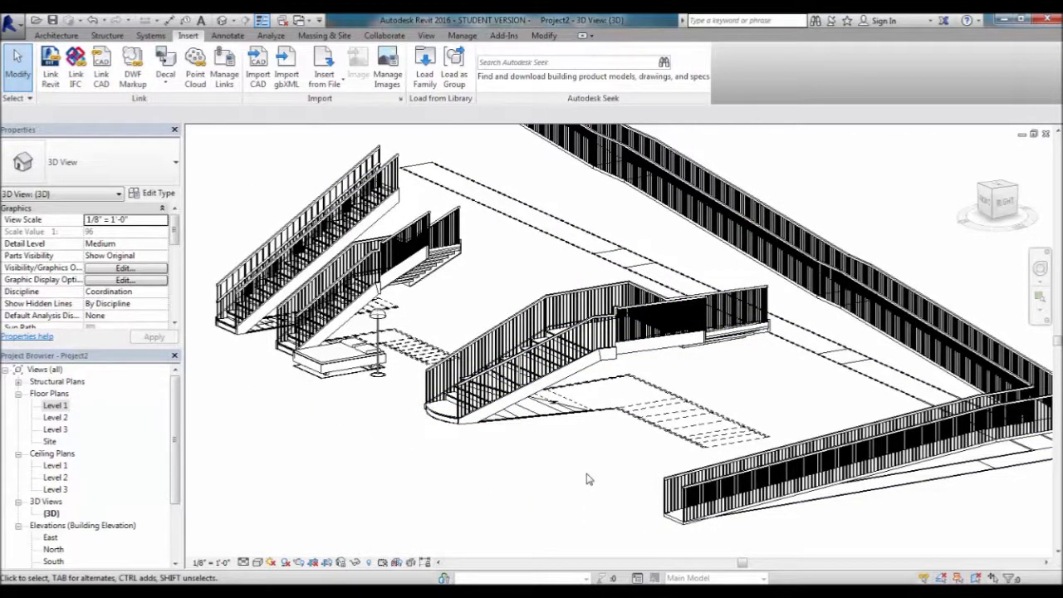
pyautogui.scroll(-1, 589, 474)
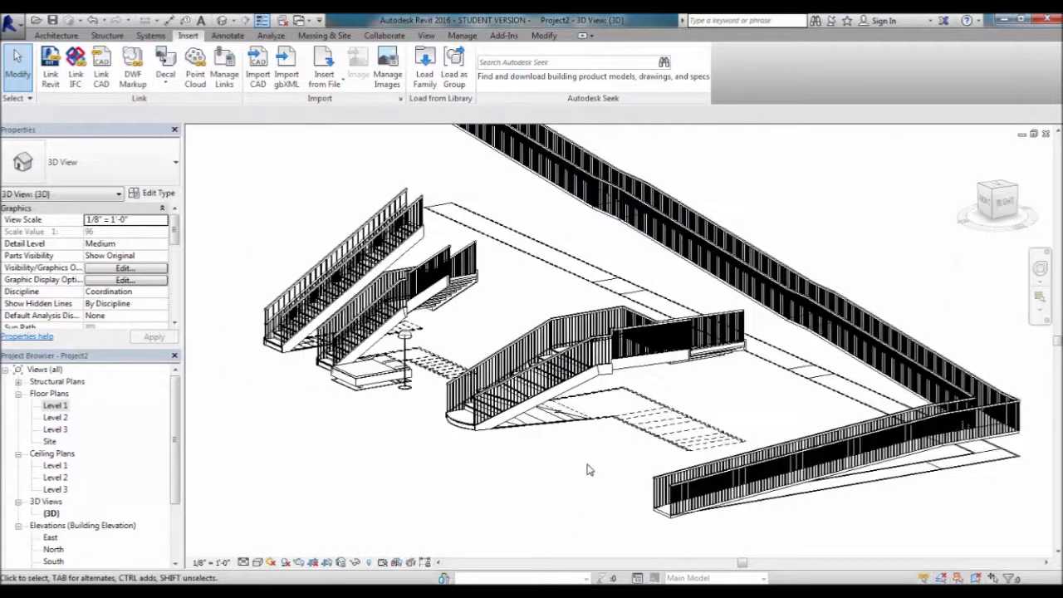
# Select the linked DWG in the 3D view and examine how its linework behaves as a single object under the model
pyautogui.click(771, 360)
pyautogui.moveTo(543, 424); pyautogui.dragTo(588, 515, button='middle')
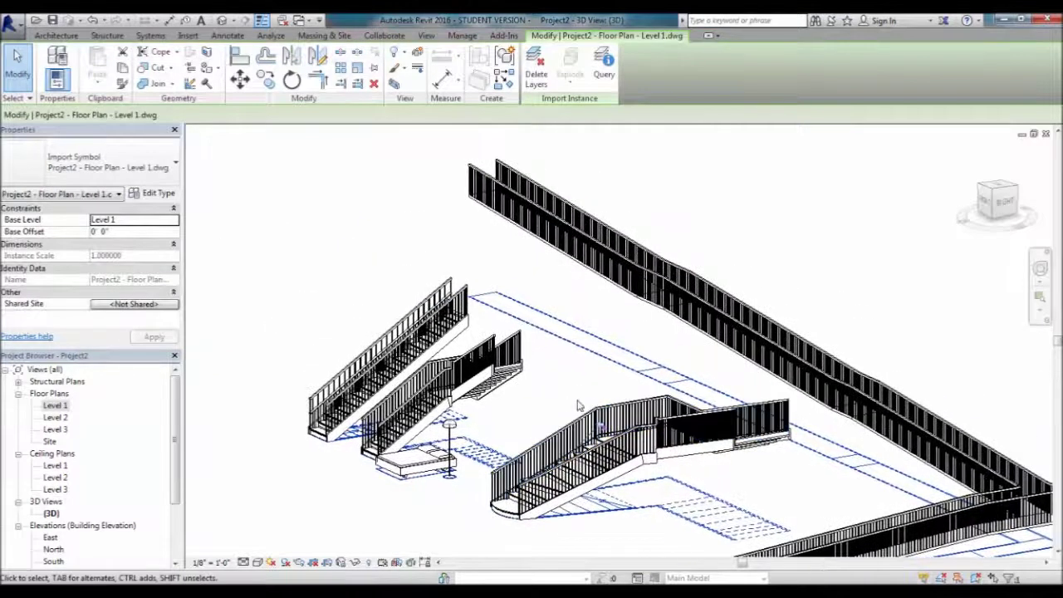
pyautogui.click(568, 396)
pyautogui.click(621, 366)
pyautogui.click(596, 377)
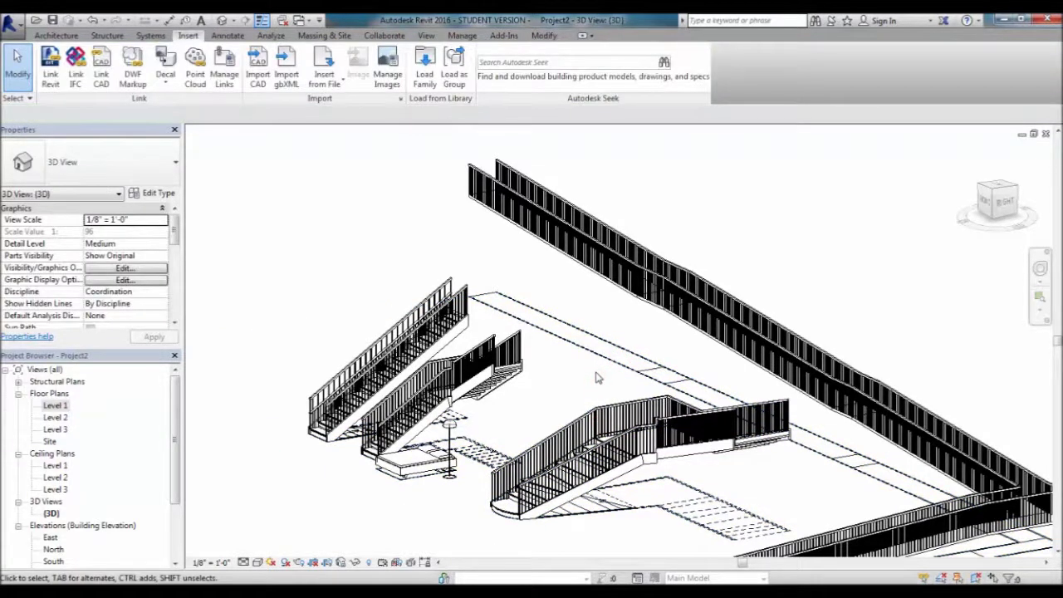
pyautogui.click(593, 368)
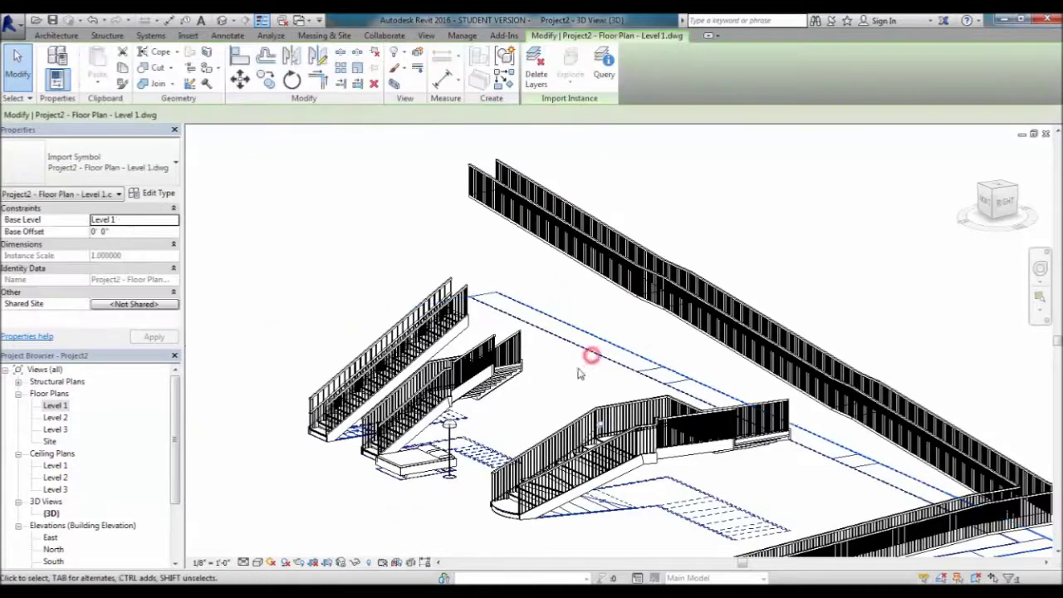
pyautogui.moveTo(686, 511); pyautogui.dragTo(705, 497)
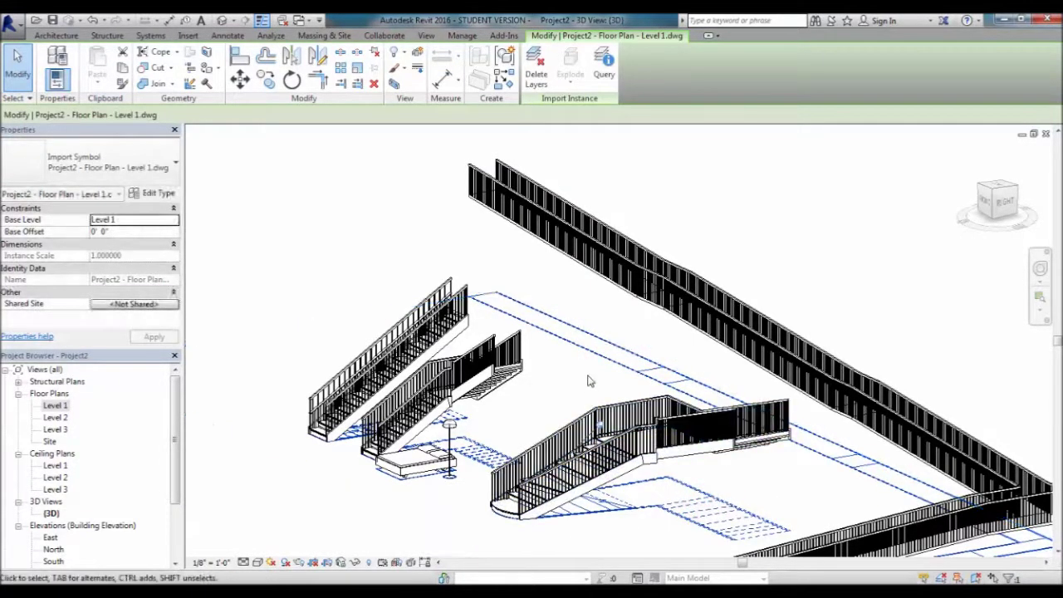
pyautogui.click(587, 375)
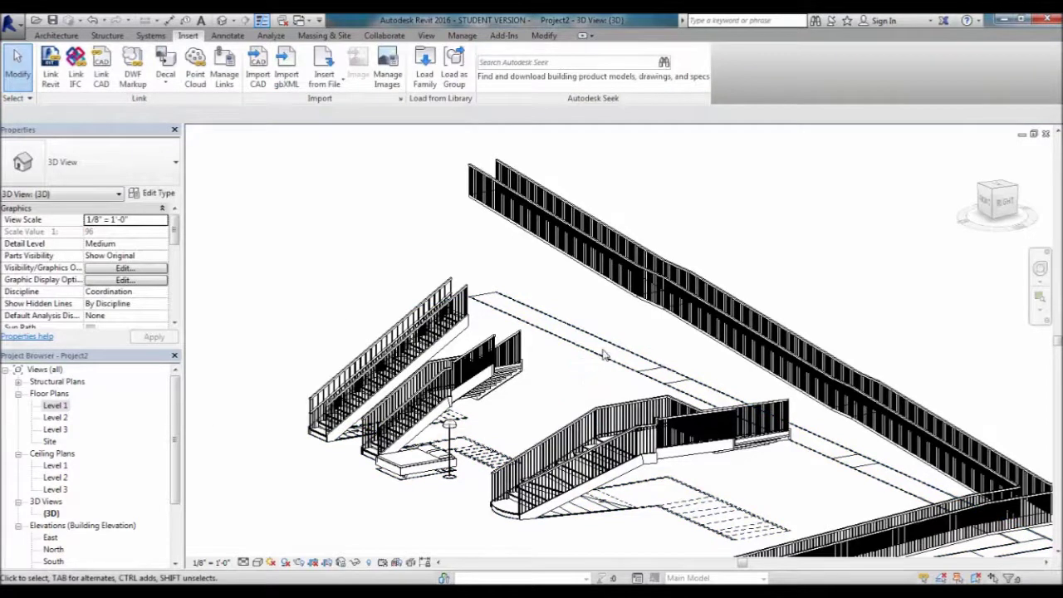
pyautogui.click(602, 351)
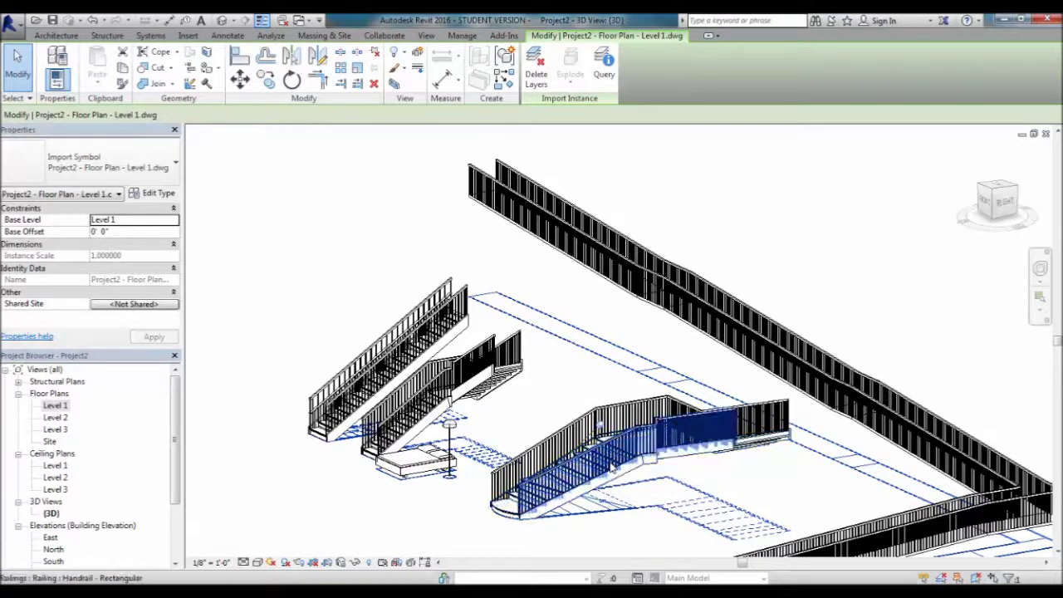
pyautogui.click(640, 519)
pyautogui.click(662, 519)
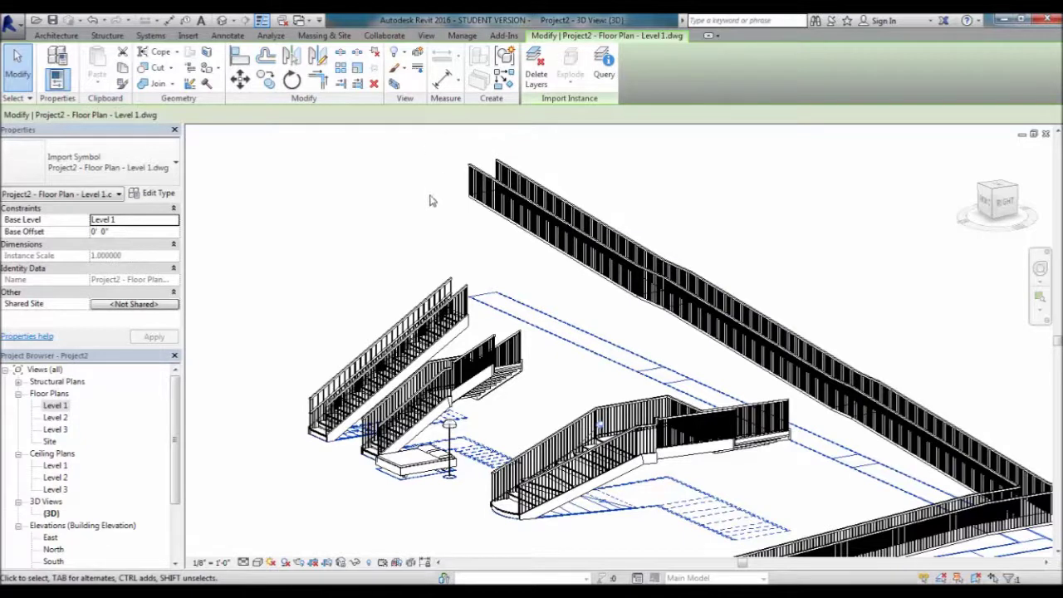
# Look over the Override Graphics in View options for the selected DWG link, and clear the selection
pyautogui.rightClick(608, 363)
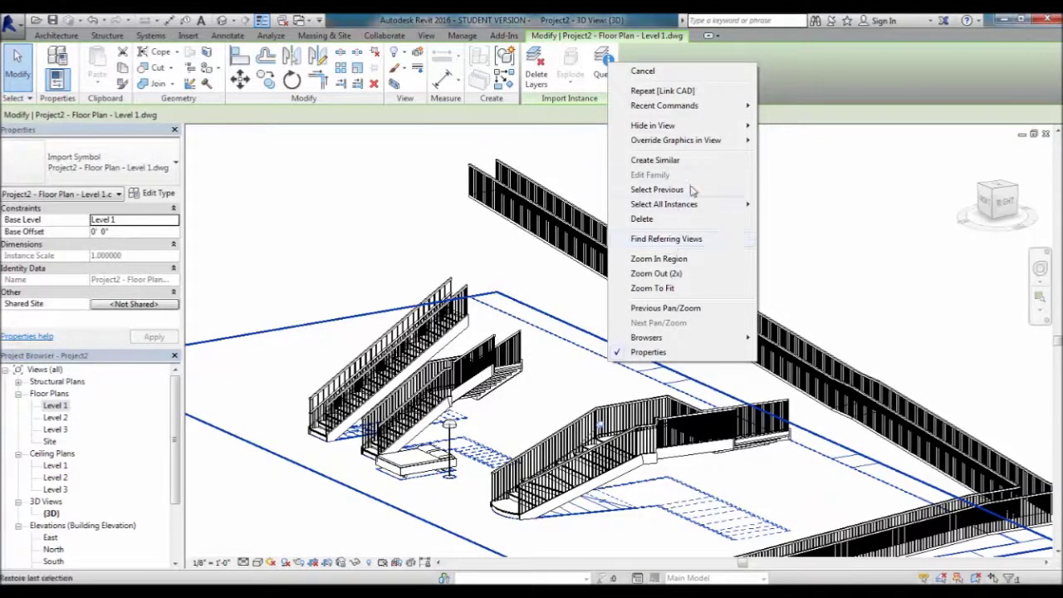
pyautogui.moveTo(719, 143)
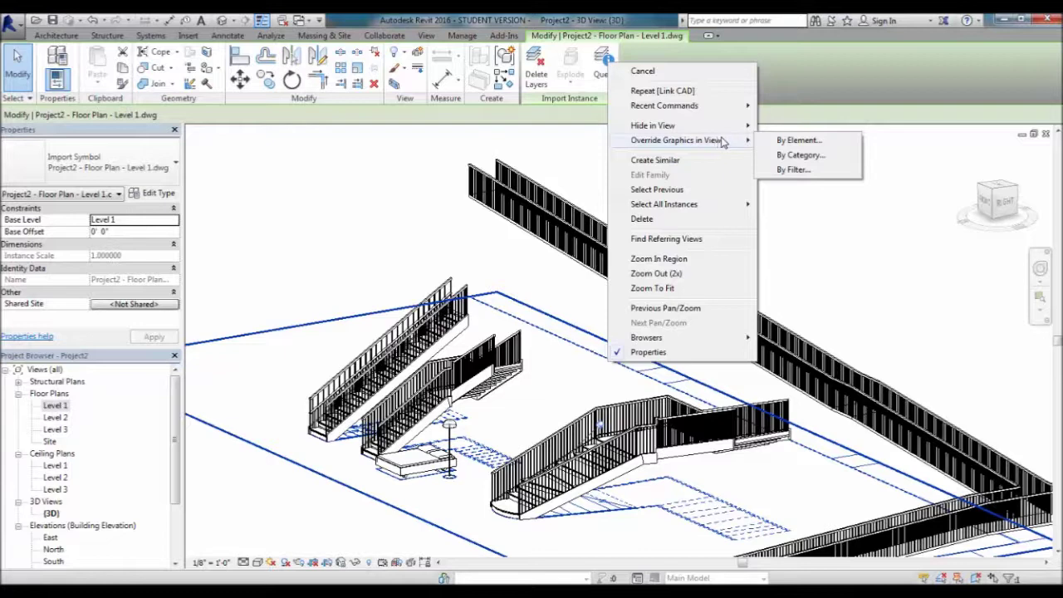
pyautogui.click(815, 243)
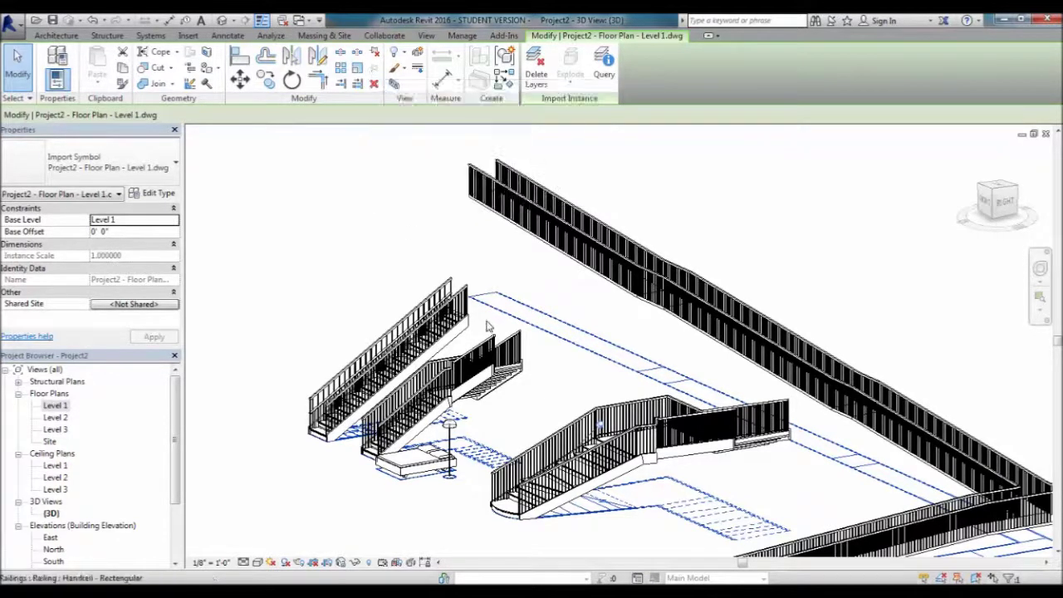
pyautogui.moveTo(566, 378); pyautogui.dragTo(560, 285, button='middle')
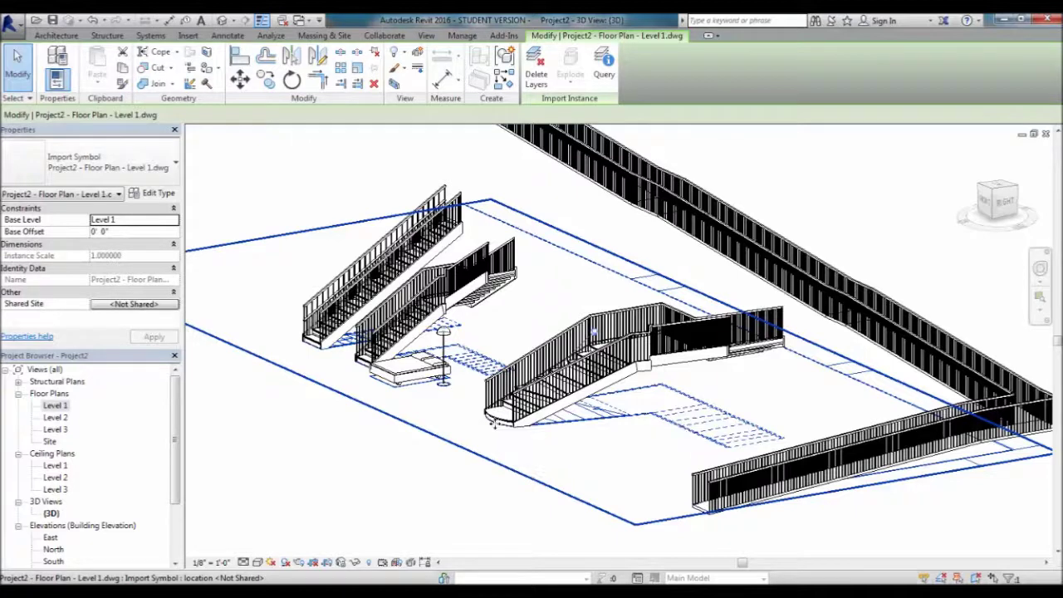
pyautogui.click(573, 470)
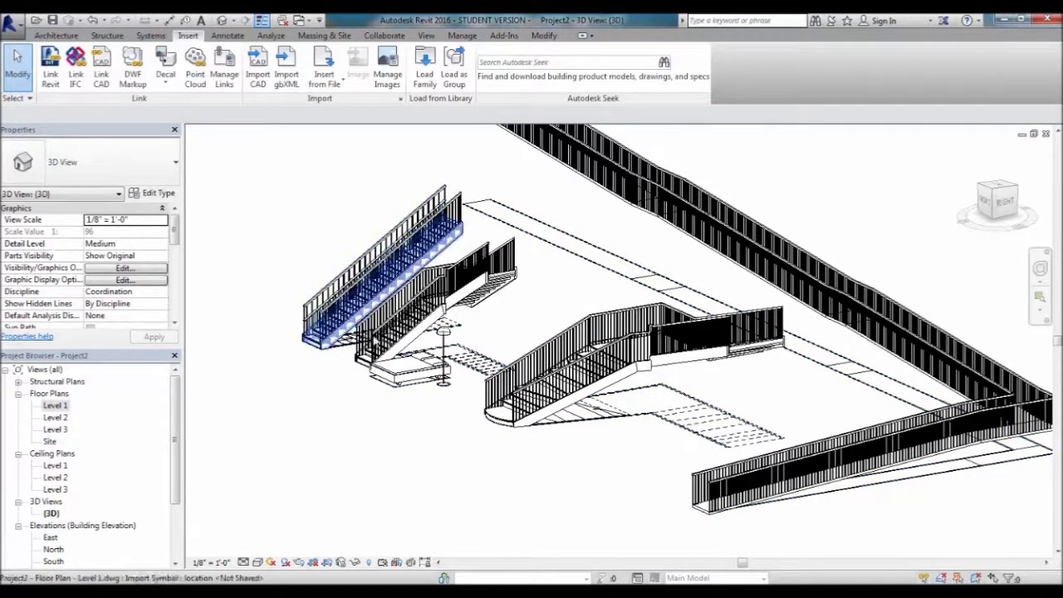
# Start a Generic - 8" wall and check its snapping to the linked plan's lines, leaving the command without placing a wall
pyautogui.scroll(-2, 405, 317)
pyautogui.keyDown('shift'); pyautogui.moveTo(551, 282); pyautogui.dragTo(509, 261, button='middle'); pyautogui.keyUp('shift')
pyautogui.scroll(5, 440, 187)
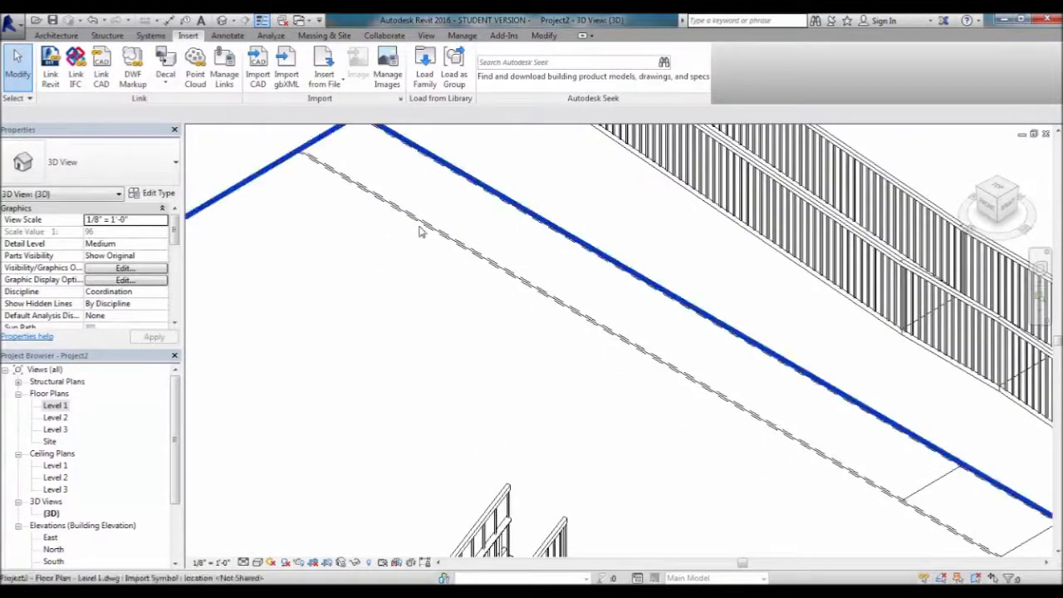
pyautogui.scroll(-1, 332, 199)
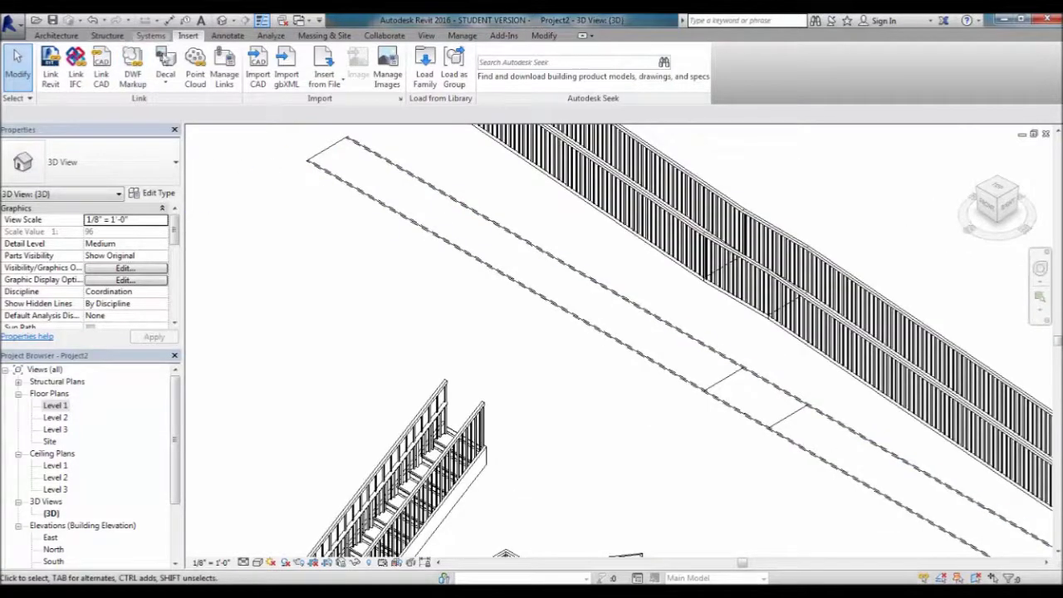
pyautogui.click(55, 35)
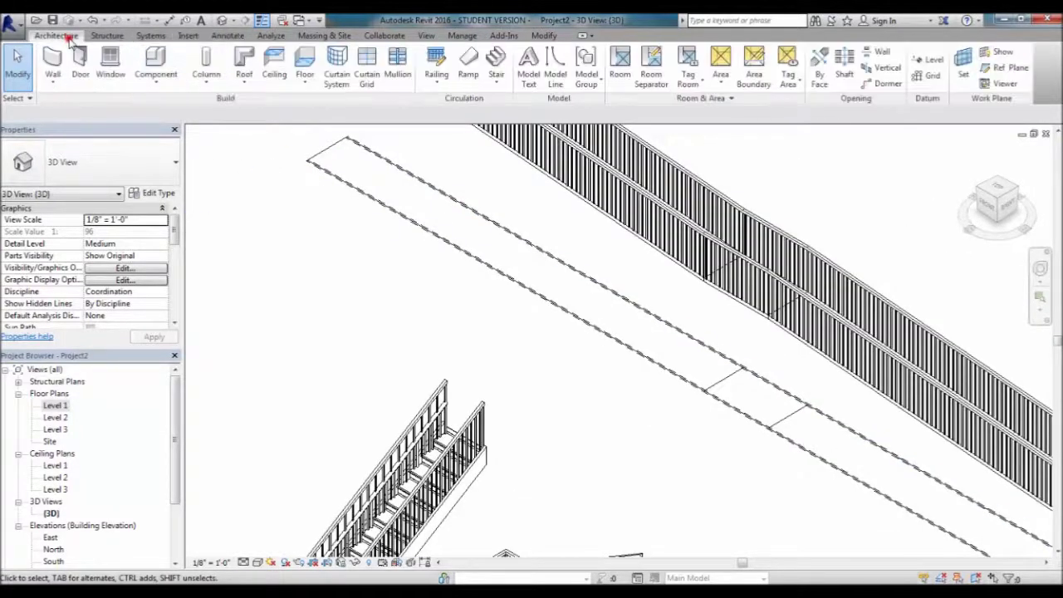
pyautogui.click(52, 66)
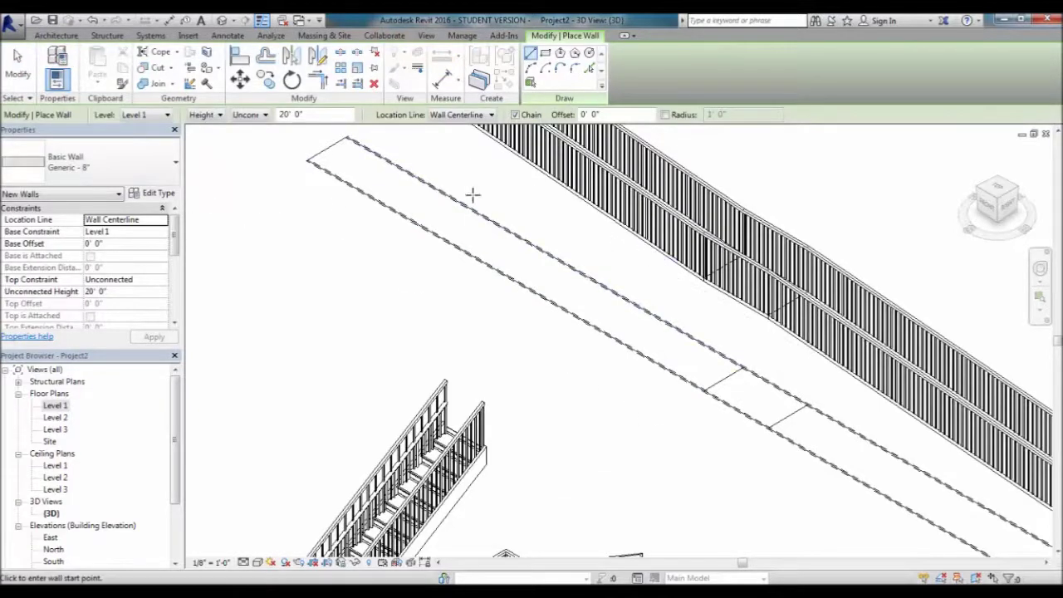
pyautogui.scroll(4, 752, 385)
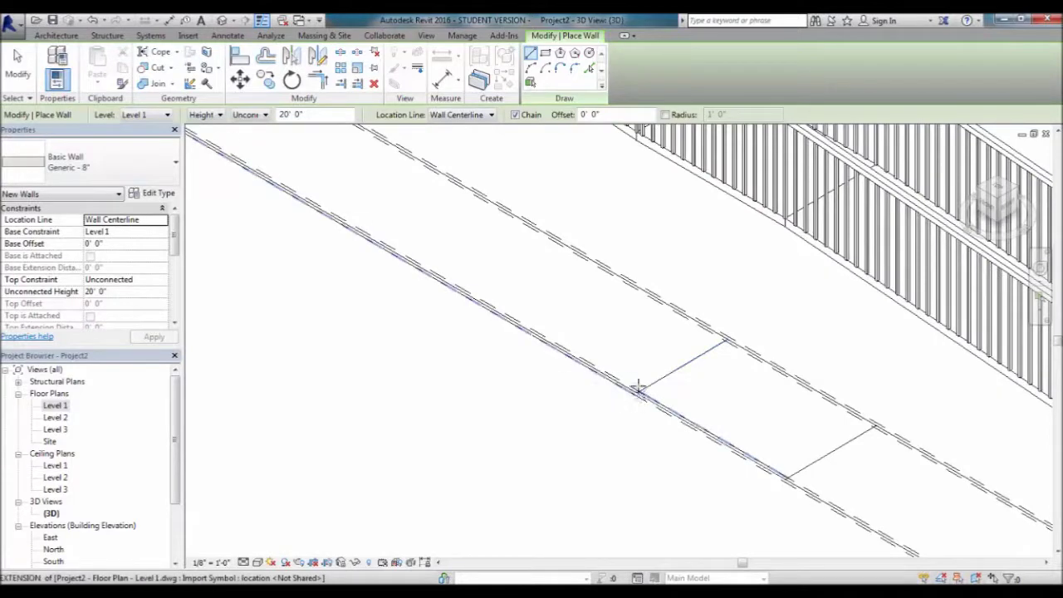
pyautogui.scroll(3, 638, 402)
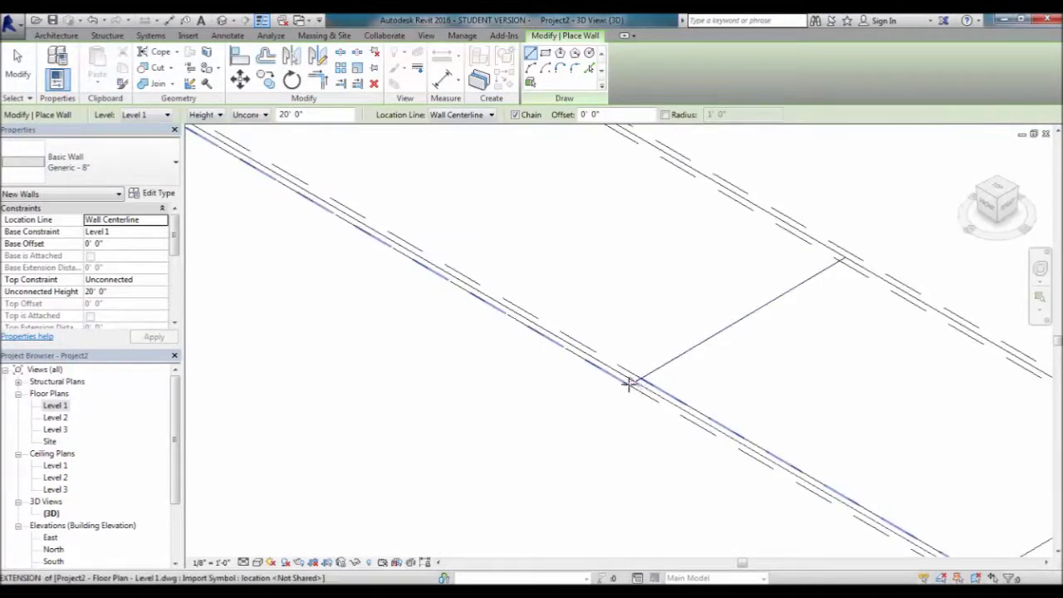
pyautogui.scroll(-2, 619, 390)
pyautogui.scroll(-3, 620, 390)
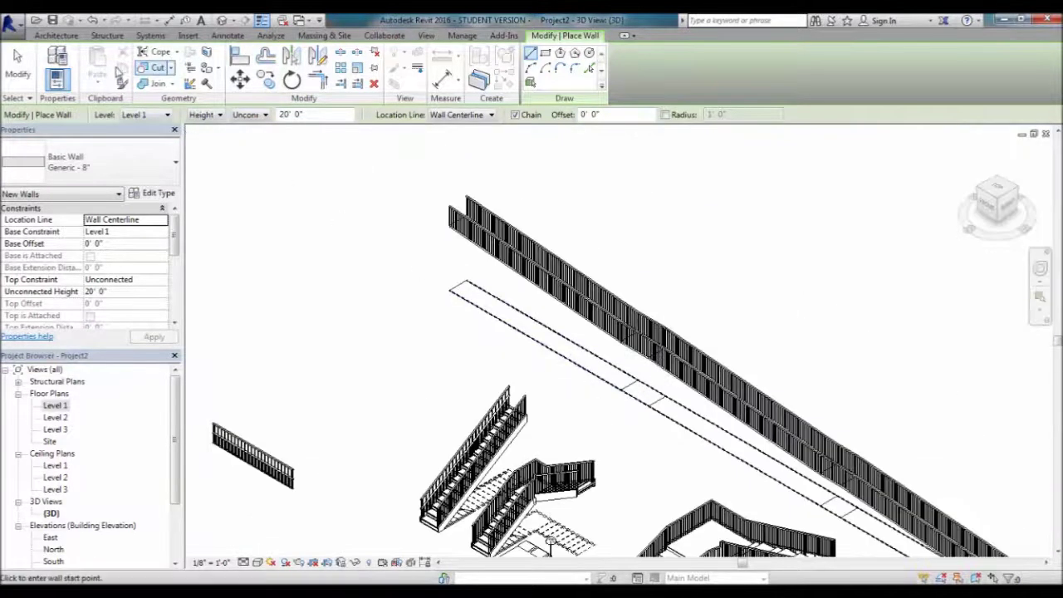
pyautogui.click(18, 73)
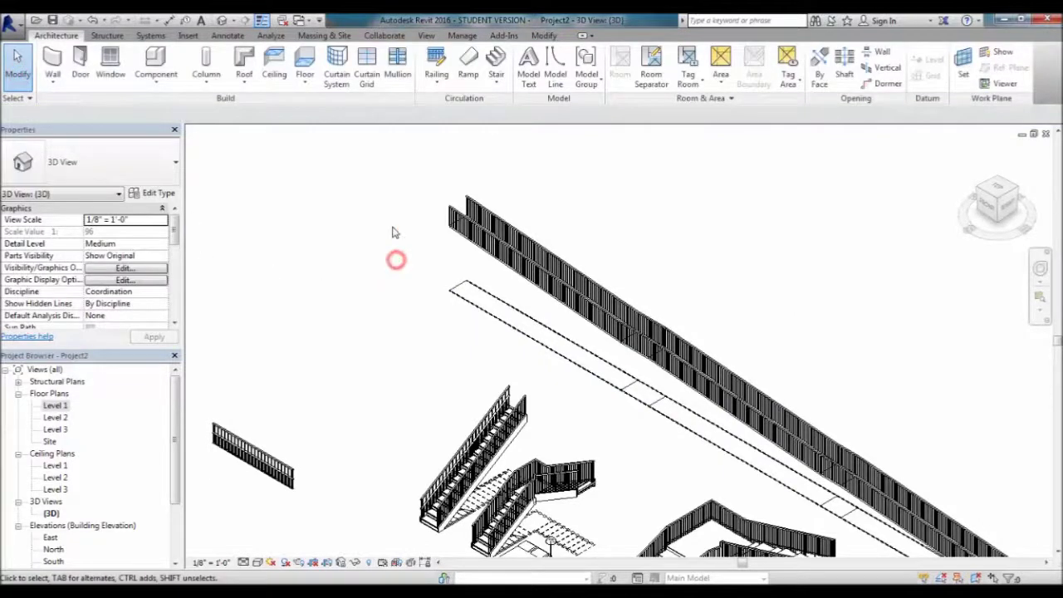
pyautogui.scroll(-3, 397, 256)
pyautogui.moveTo(547, 504); pyautogui.dragTo(515, 441, button='middle')
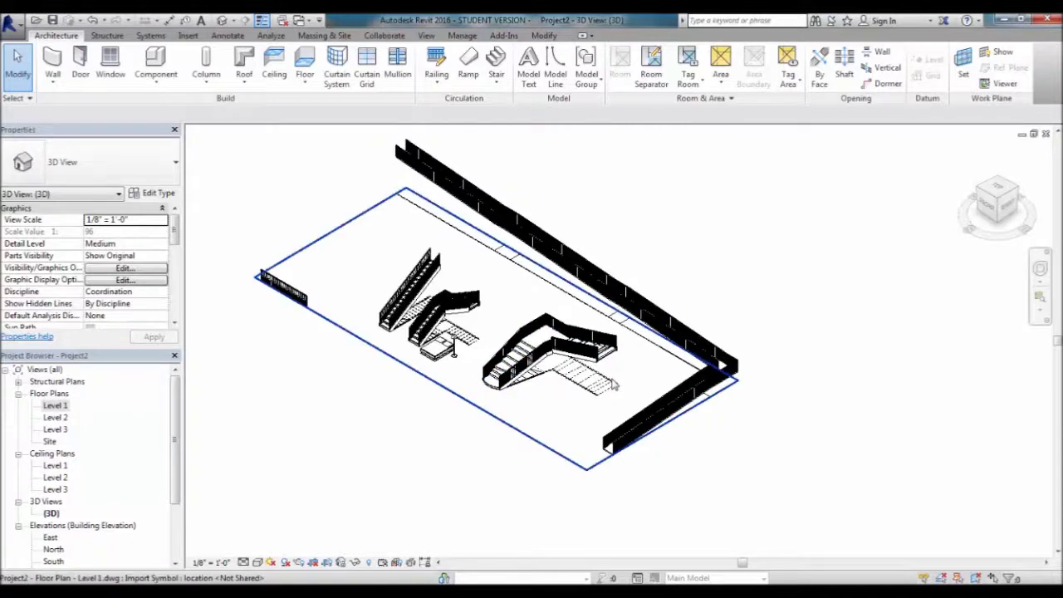
pyautogui.scroll(2, 593, 402)
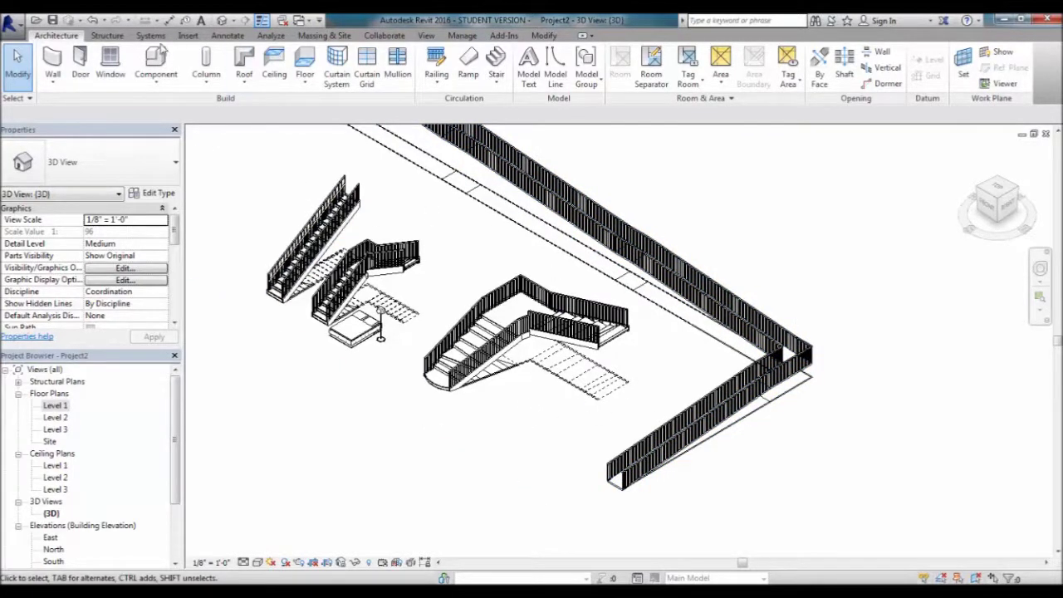
pyautogui.moveTo(377, 429); pyautogui.dragTo(479, 394, button='middle')
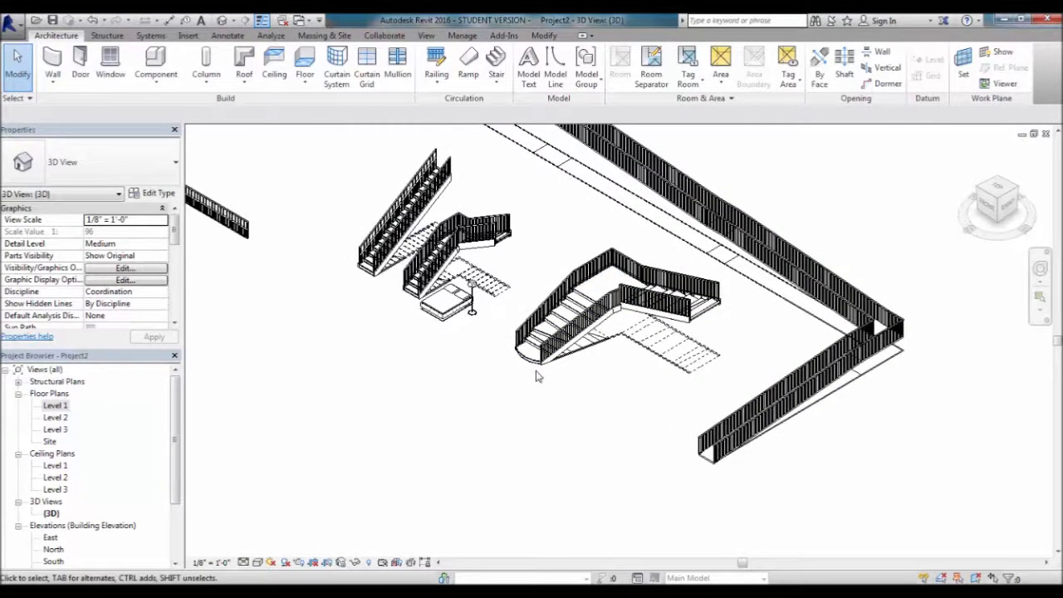